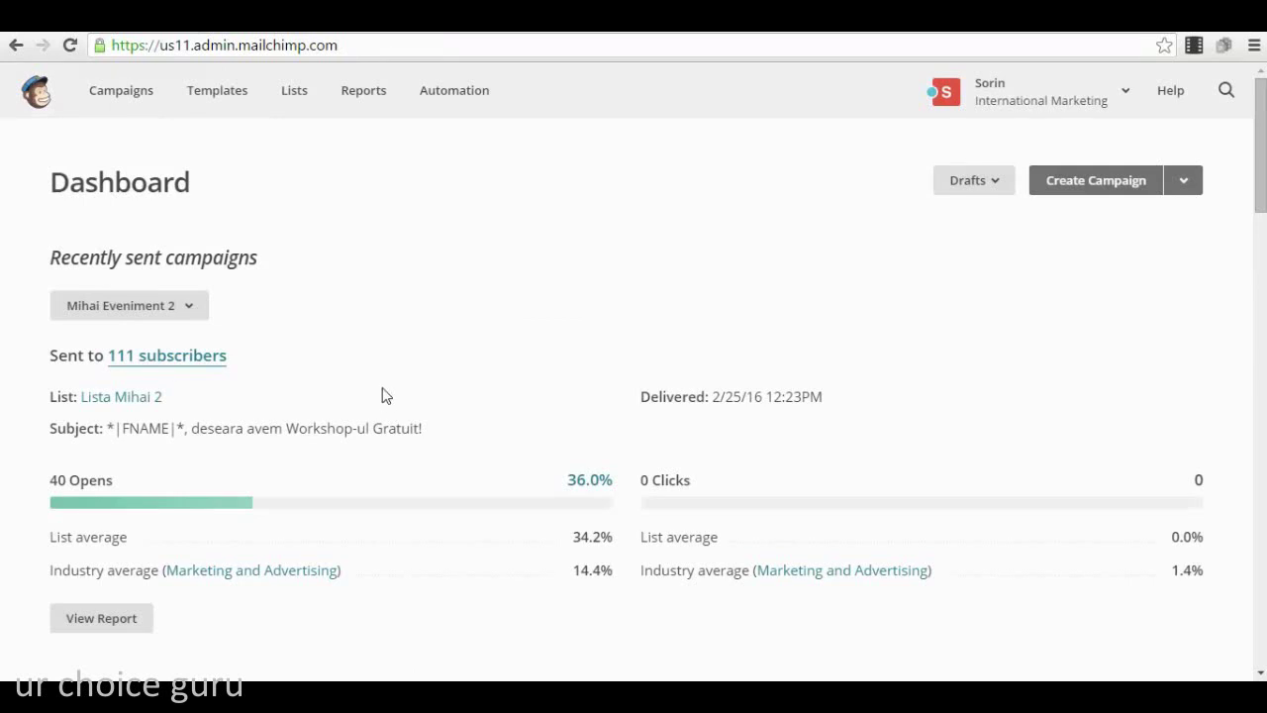
- Go to the Lists overview and start creating a new list with Create List
left_click(294, 93)
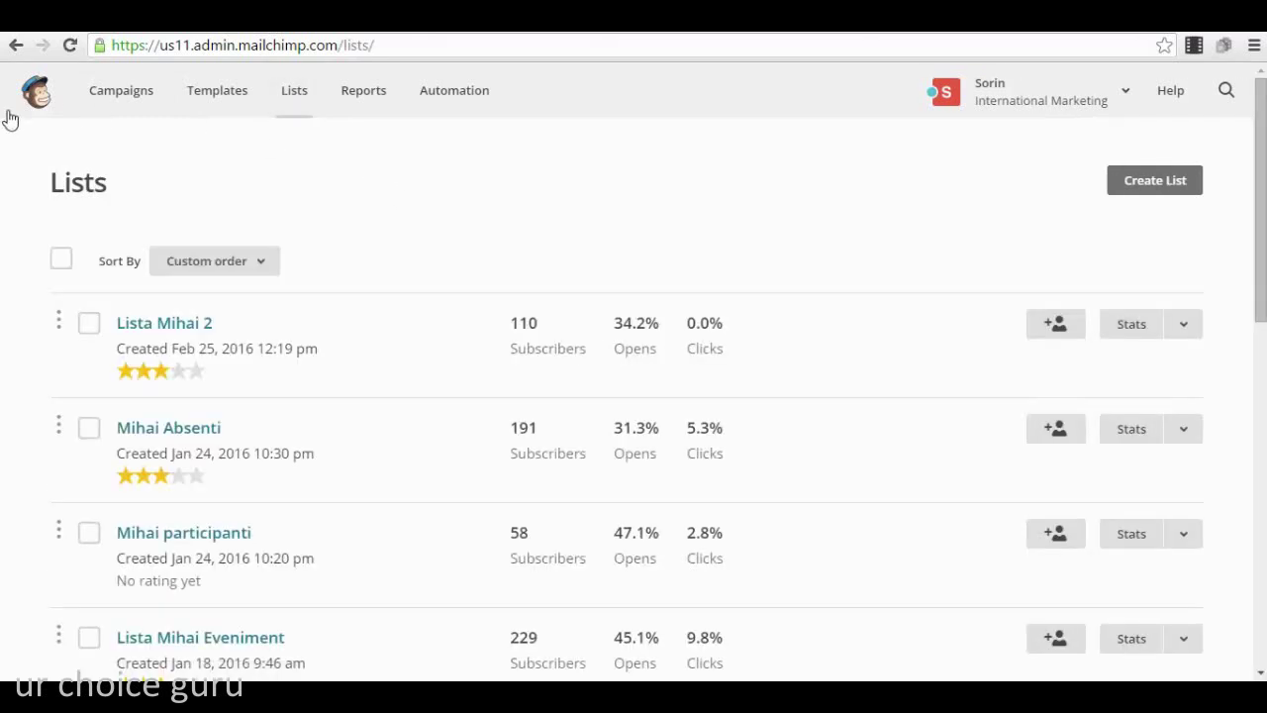
scroll(634, 327, "down", 5)
scroll(639, 342, "down", 3)
scroll(639, 336, "up", 10)
scroll(640, 311, "down", 3)
scroll(724, 420, "up", 3)
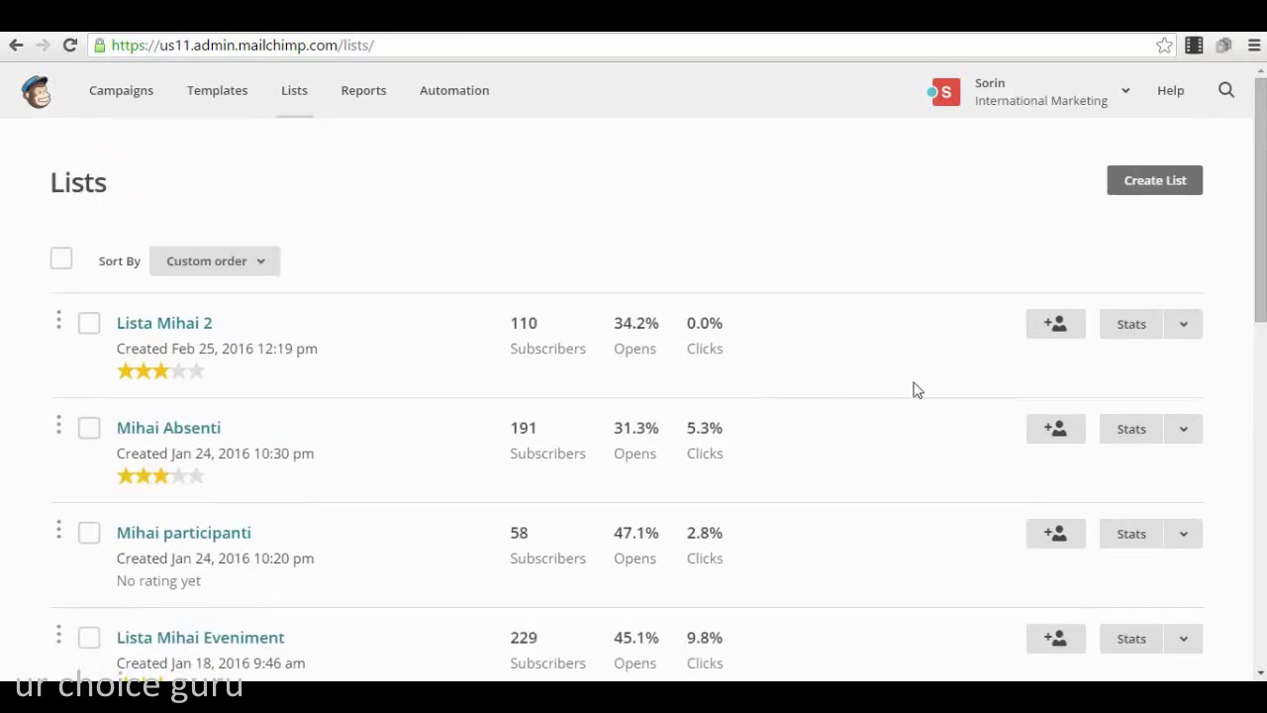
left_click(1172, 187)
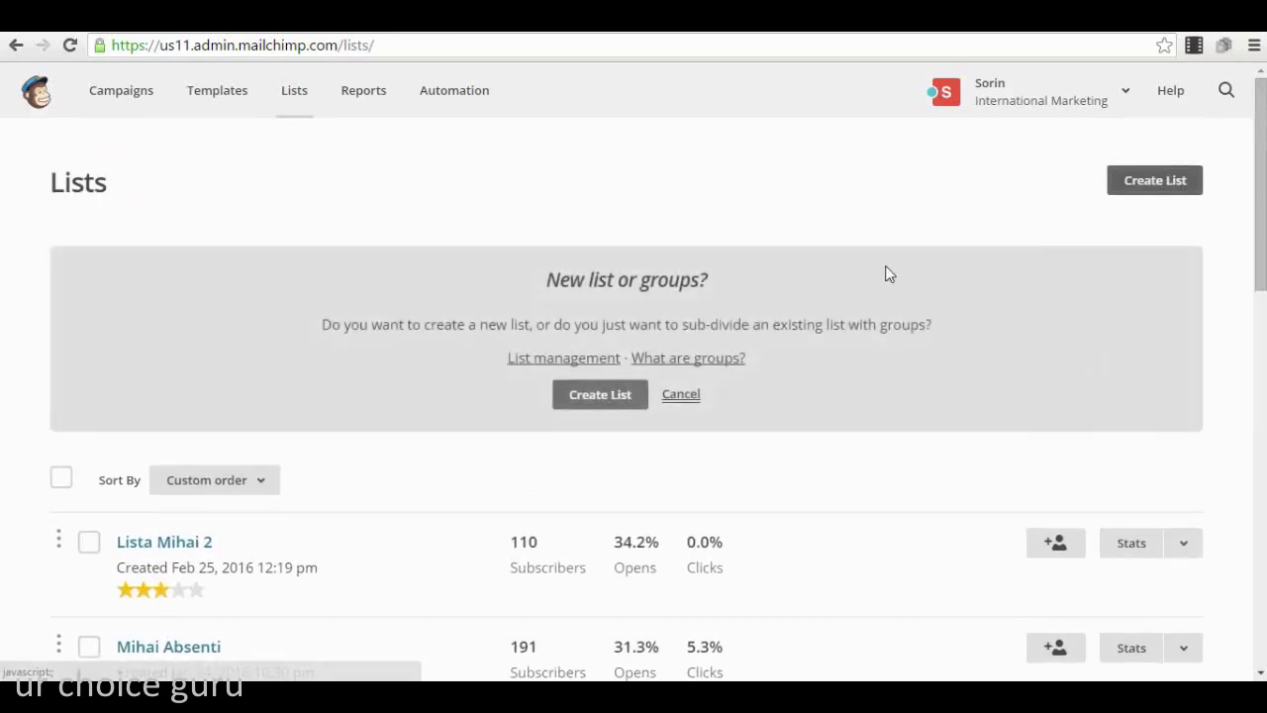
- Choose to make a brand-new list and name it 'Webinar Atendees'
left_click(594, 395)
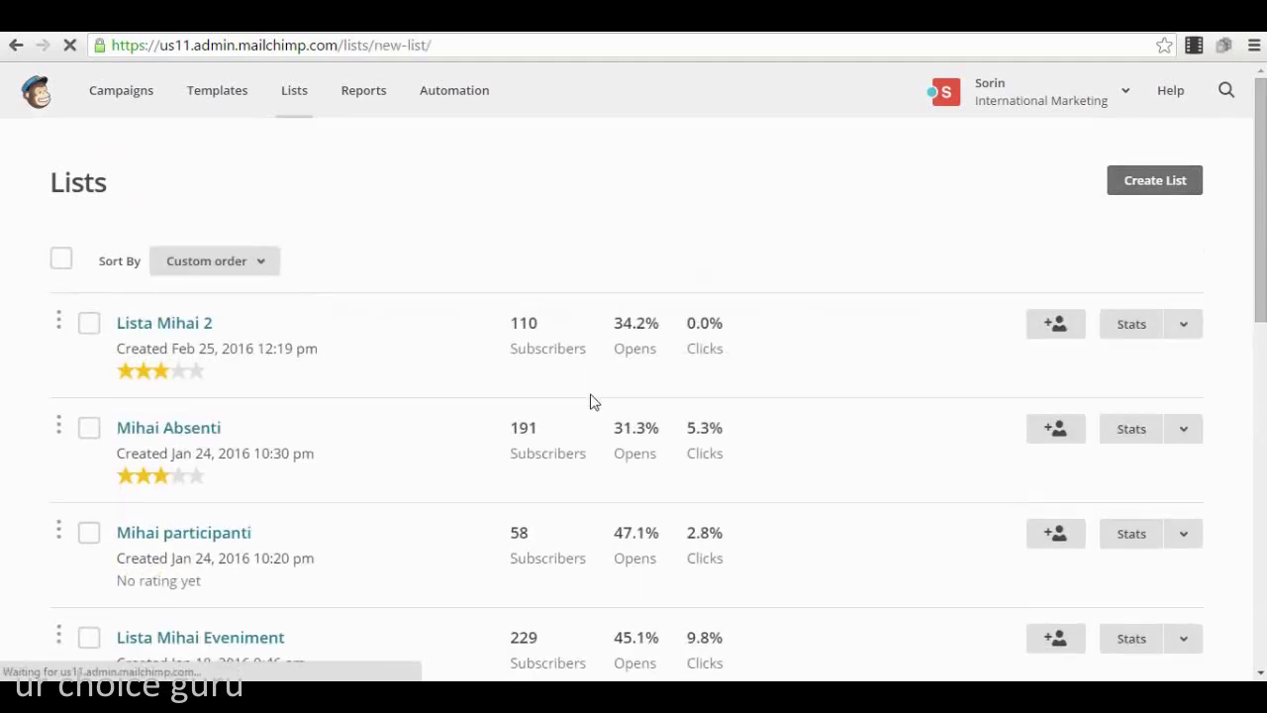
left_click(317, 336)
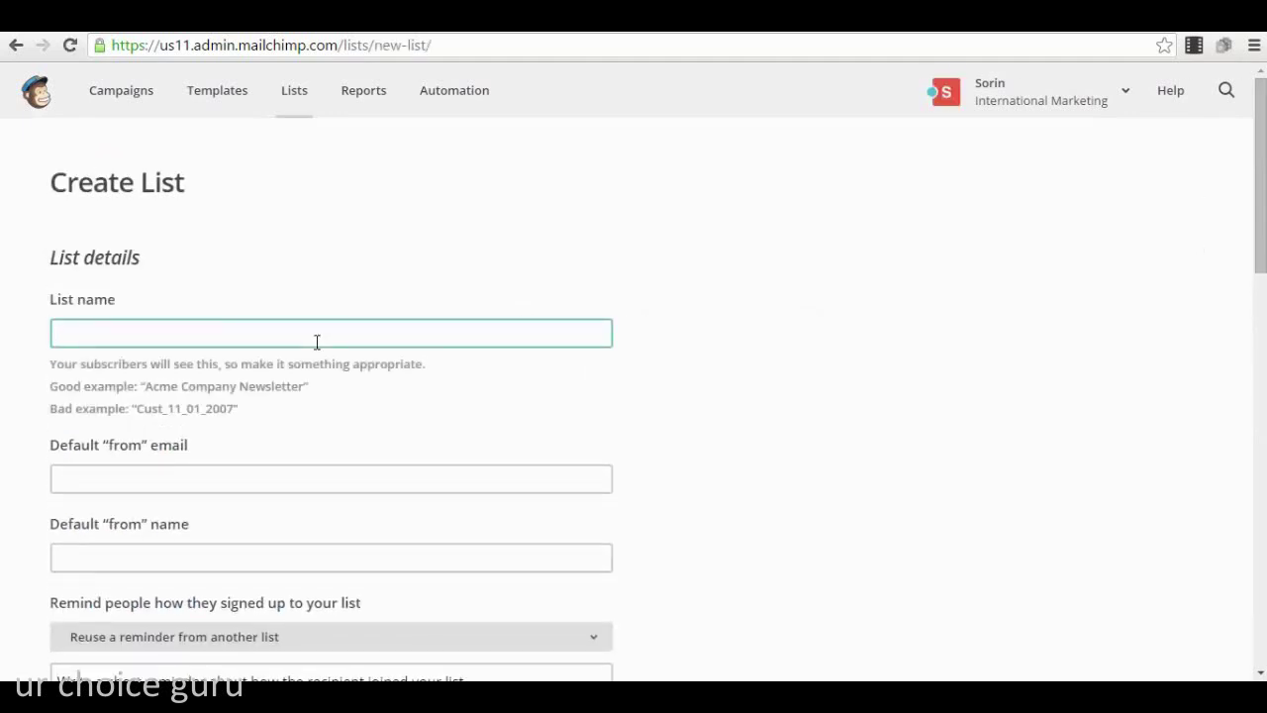
type("Webinar Atendees")
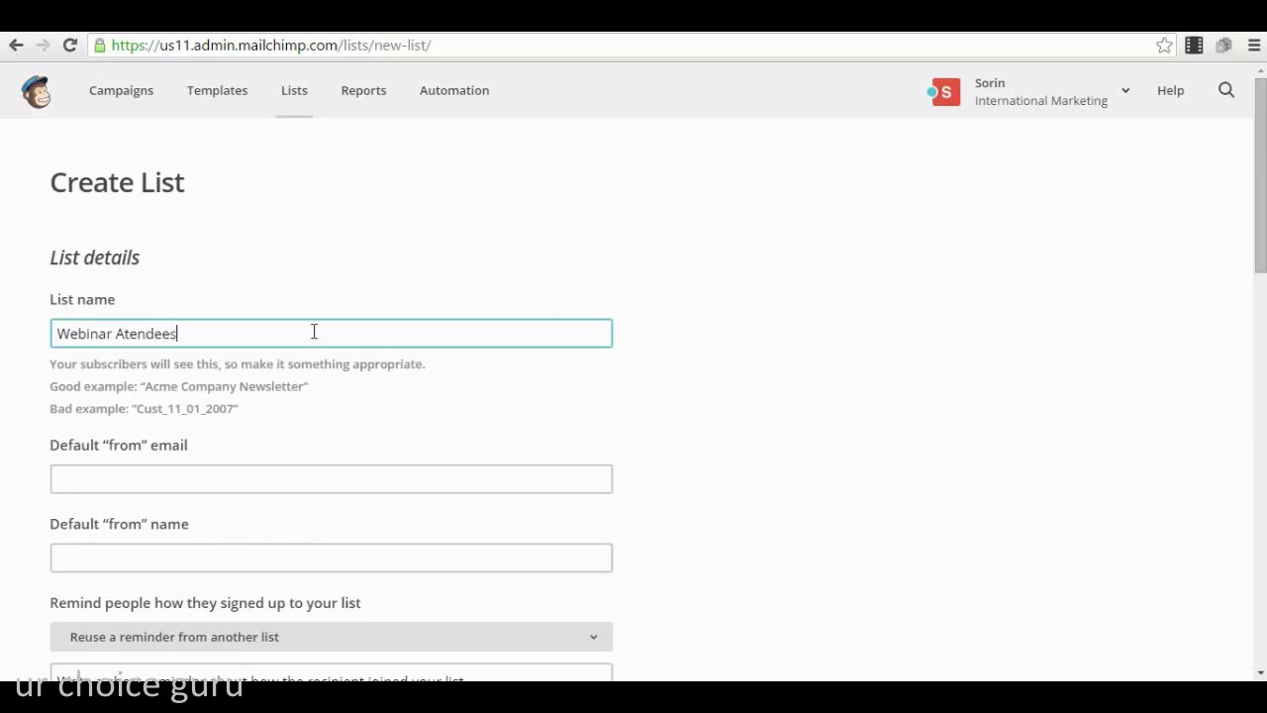
left_click(303, 255)
- Fill in the default sender e-mail address and sender name from the autofill suggestions
left_click(238, 414)
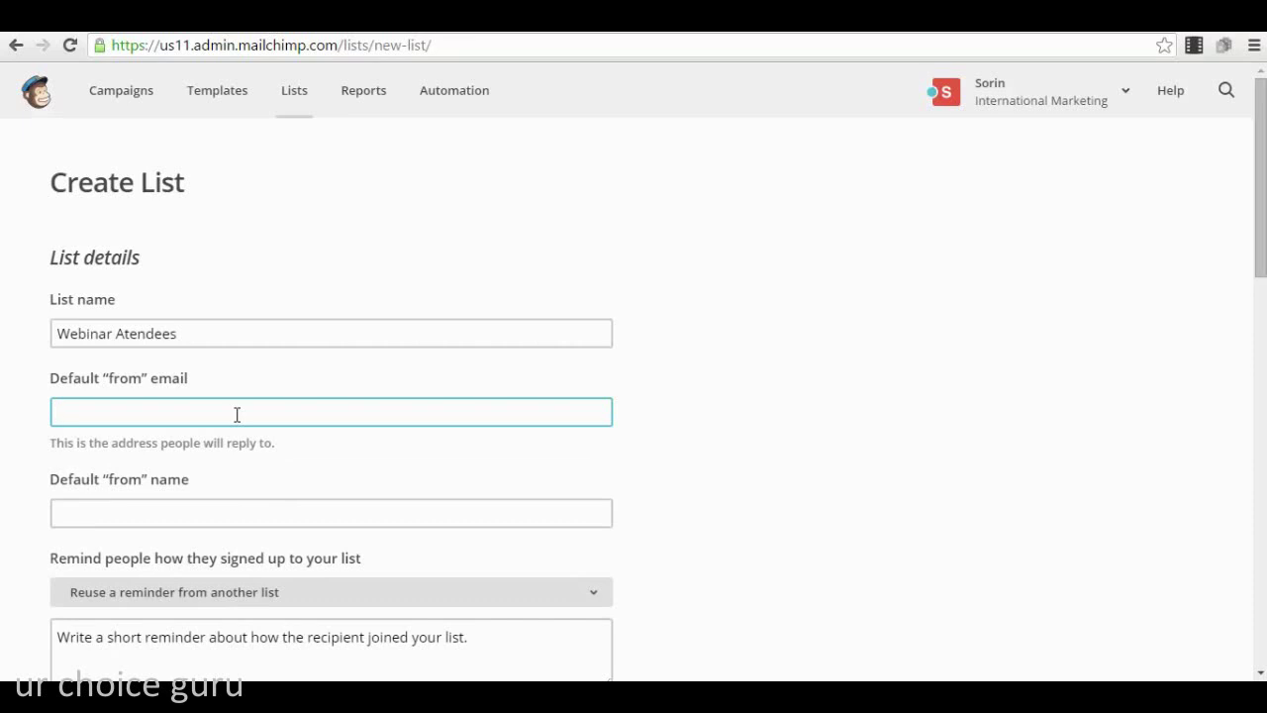
type("sorin")
left_click(213, 438)
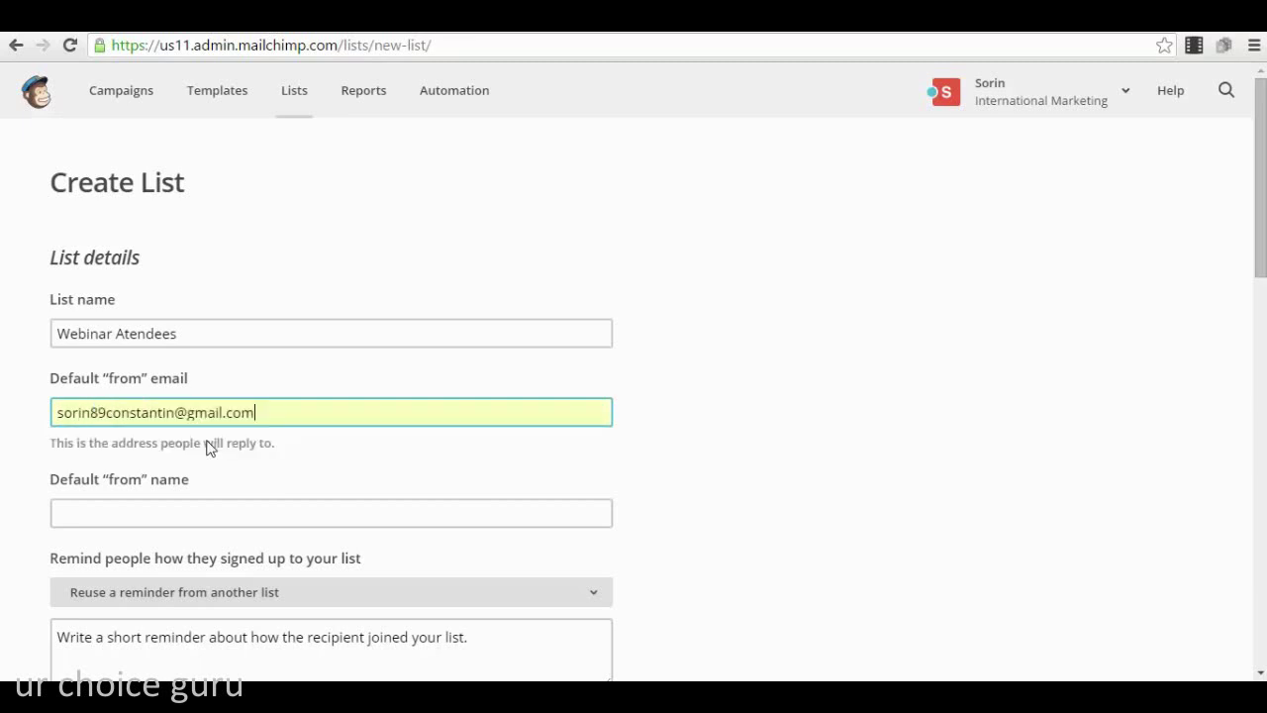
left_click(234, 509)
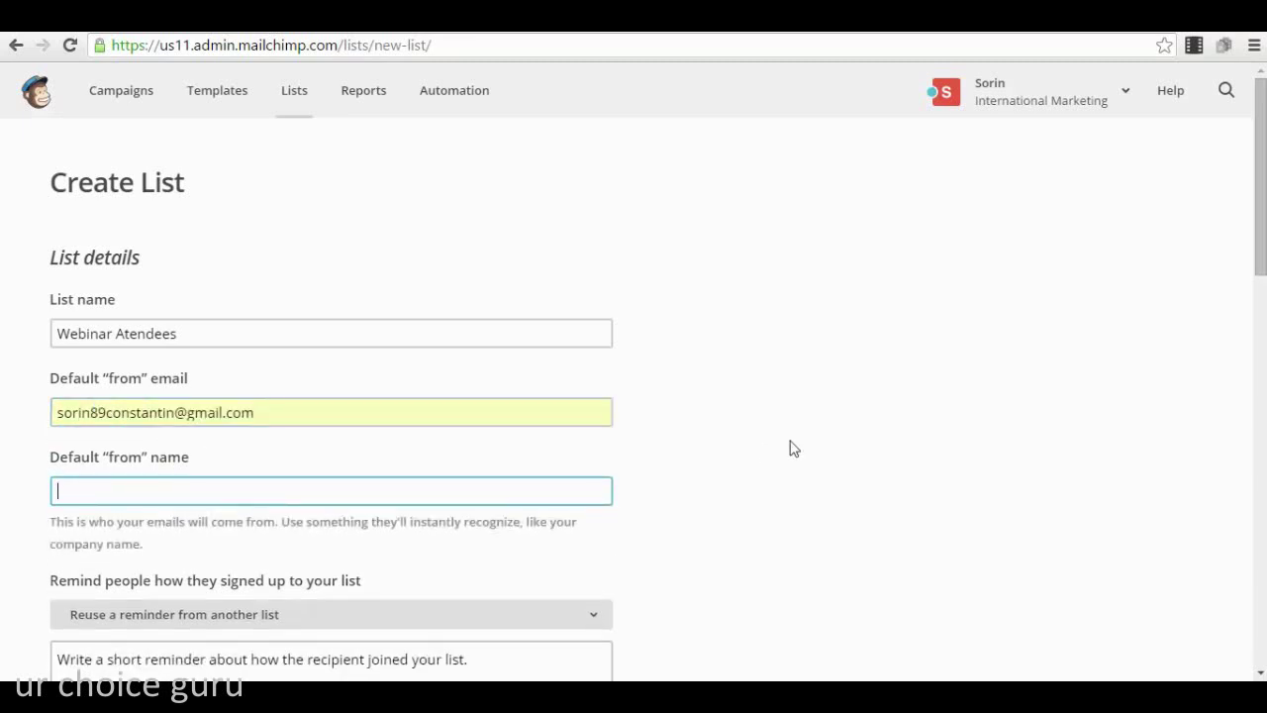
type("Sorin")
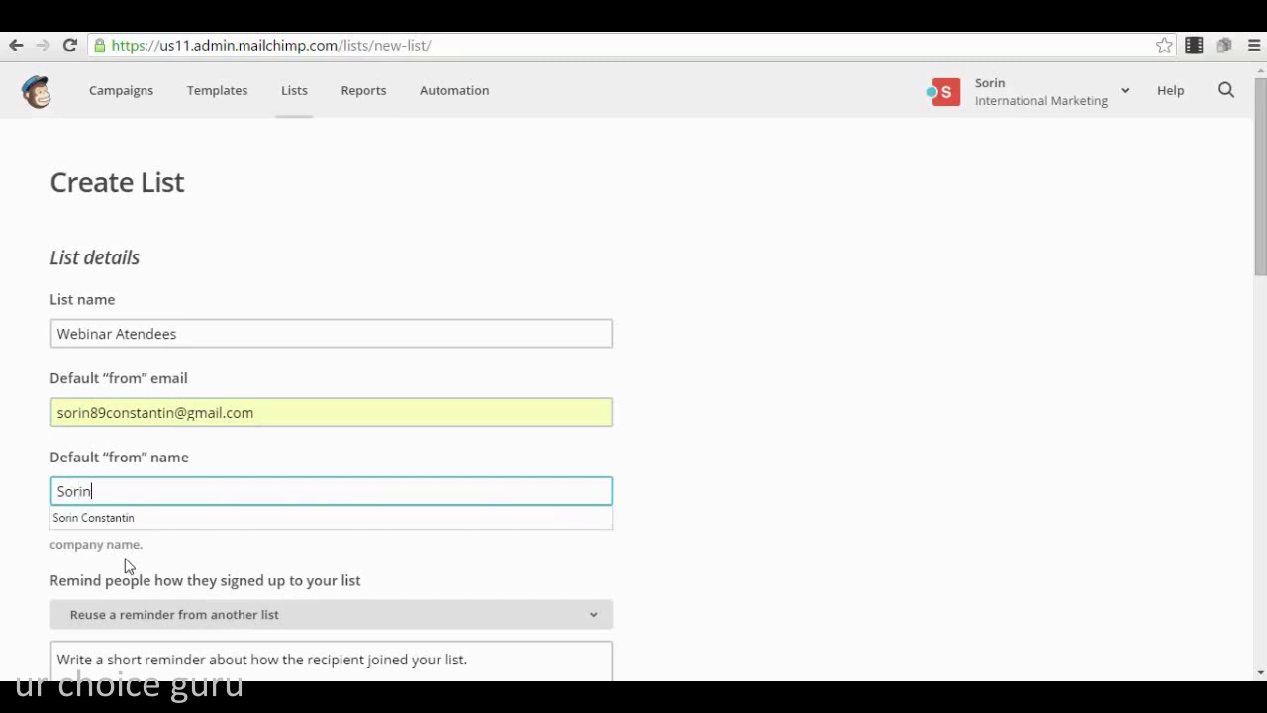
key("Down")
key("Return")
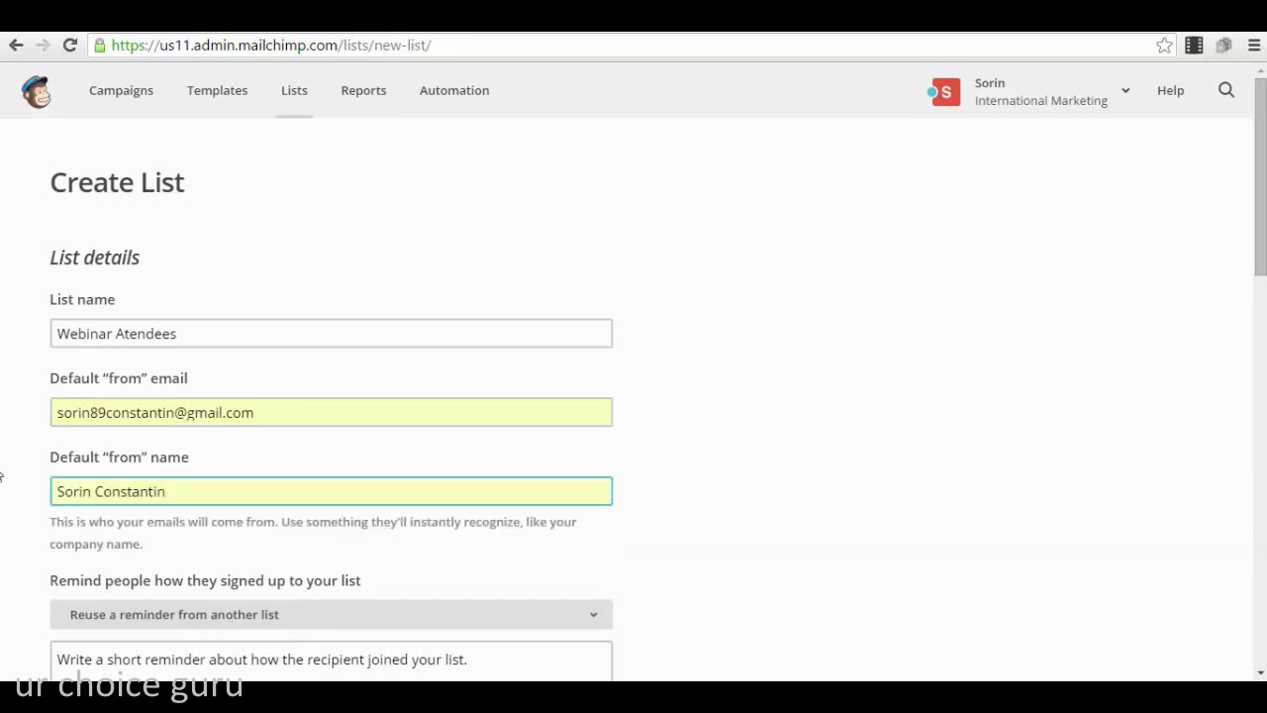
left_click_drag(255, 406, 14, 416)
- Enter the signup reminder 'You subscribed for the Webinar.'
scroll(122, 387, "down", 2)
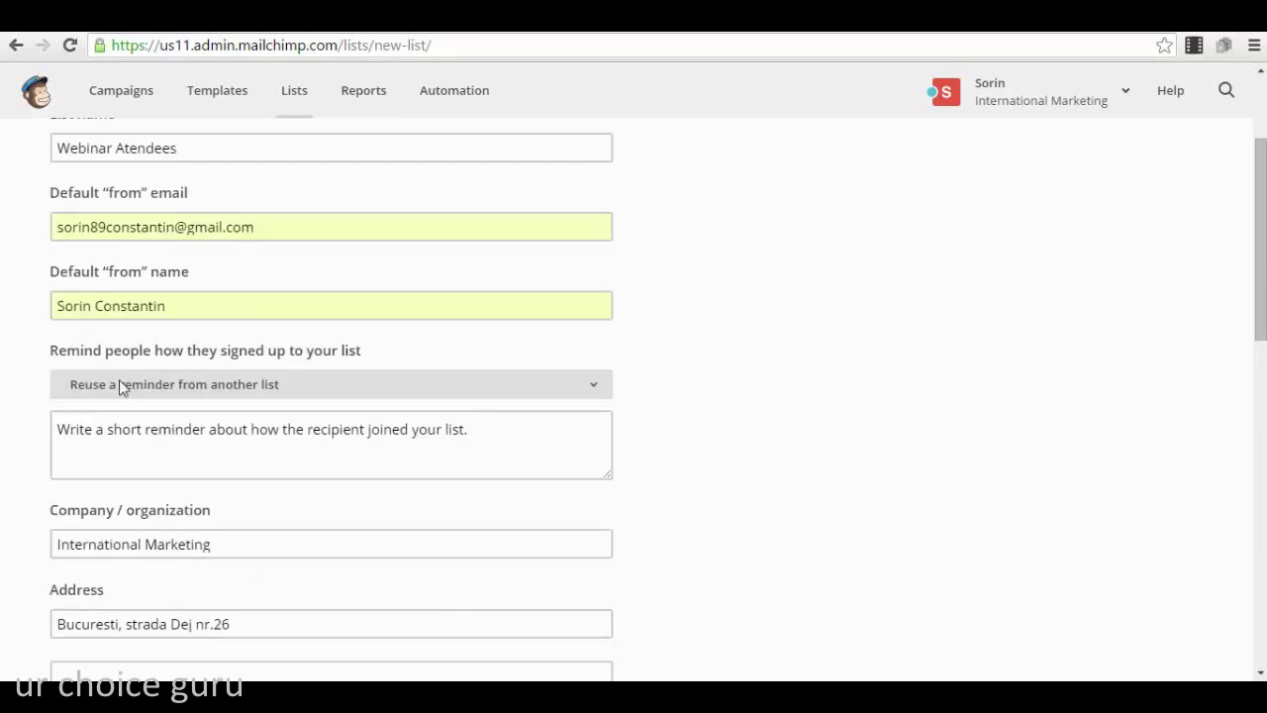
left_click(314, 443)
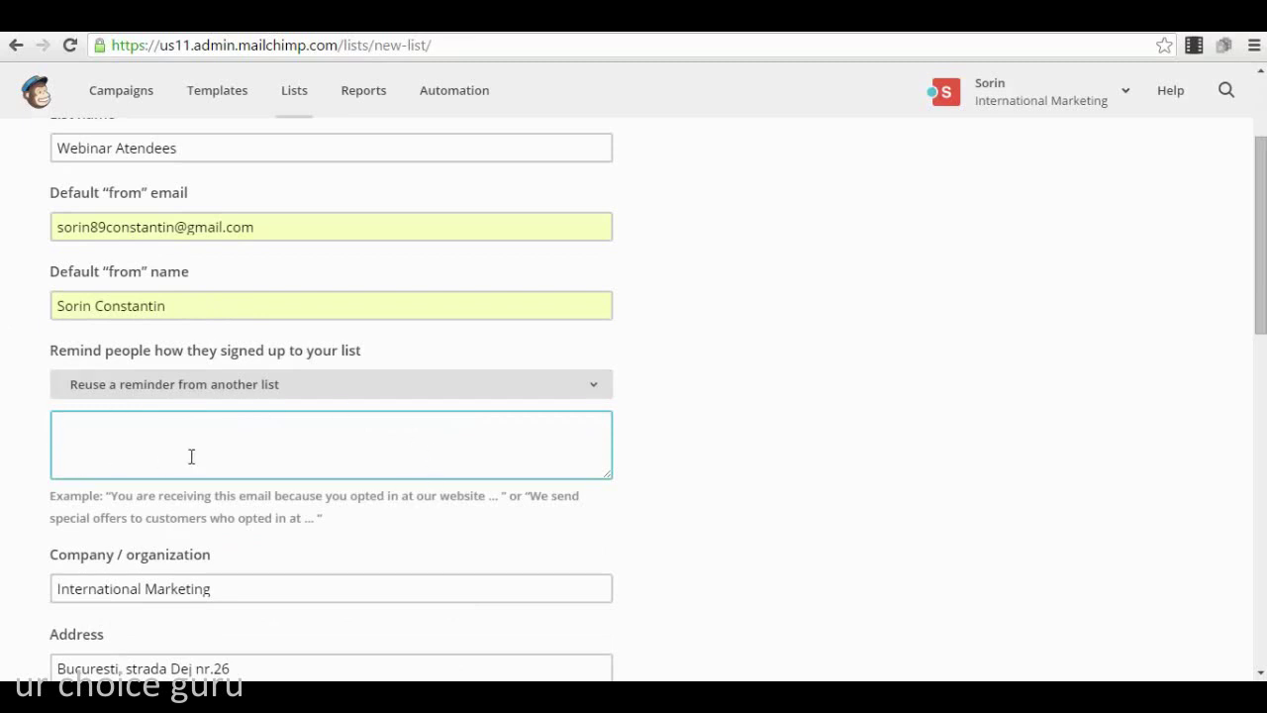
type("You subscribed for the W")
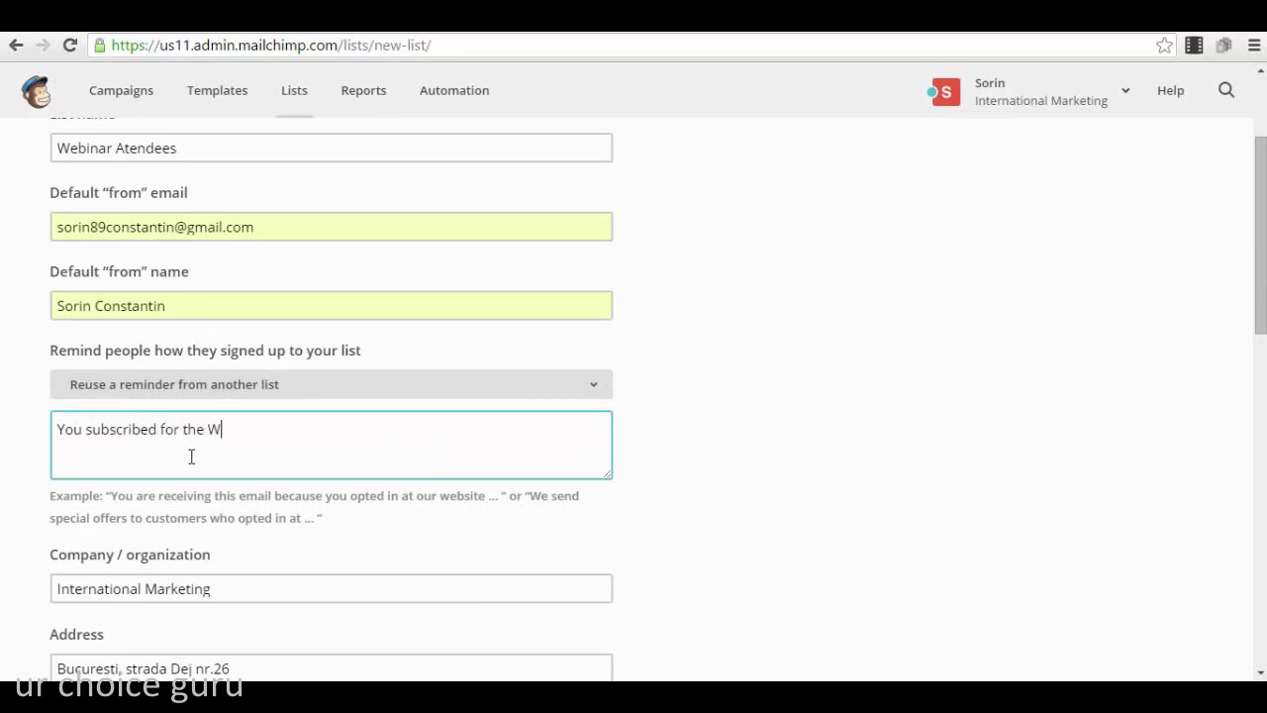
type("ebinar.")
- Turn on Daily summary notifications for the list
scroll(191, 456, "down", 2)
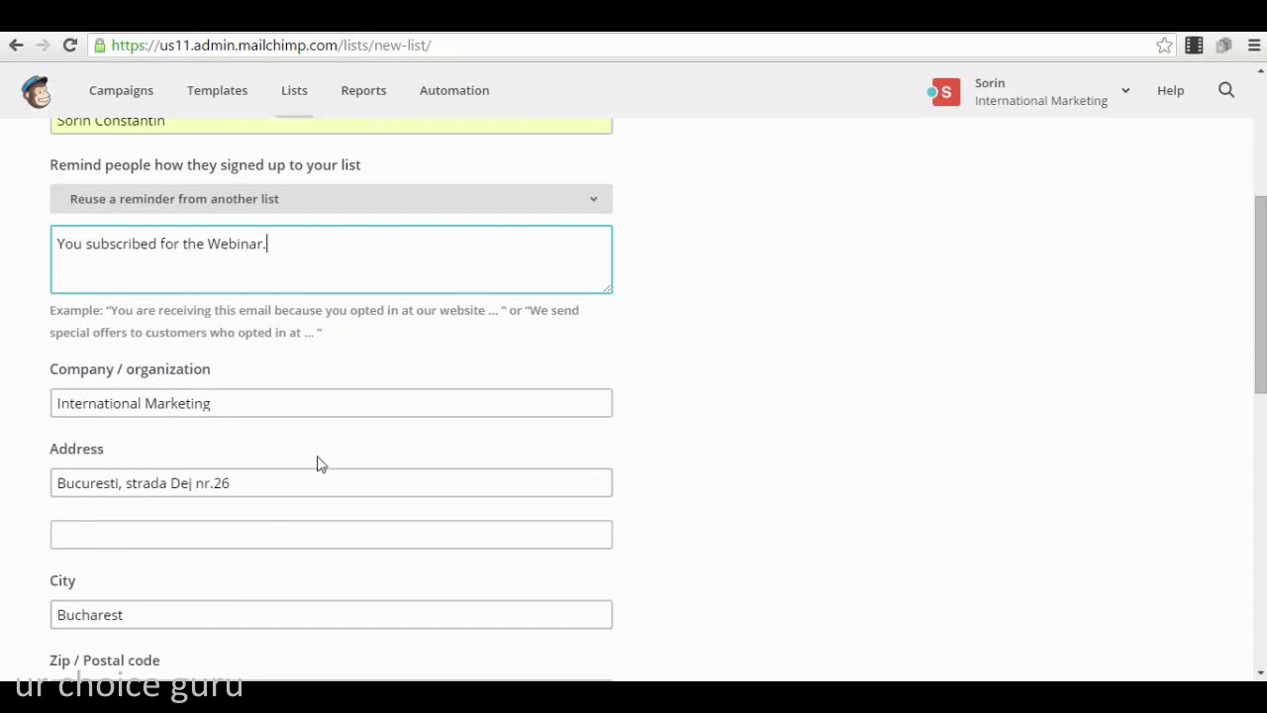
scroll(45, 433, "down", 6)
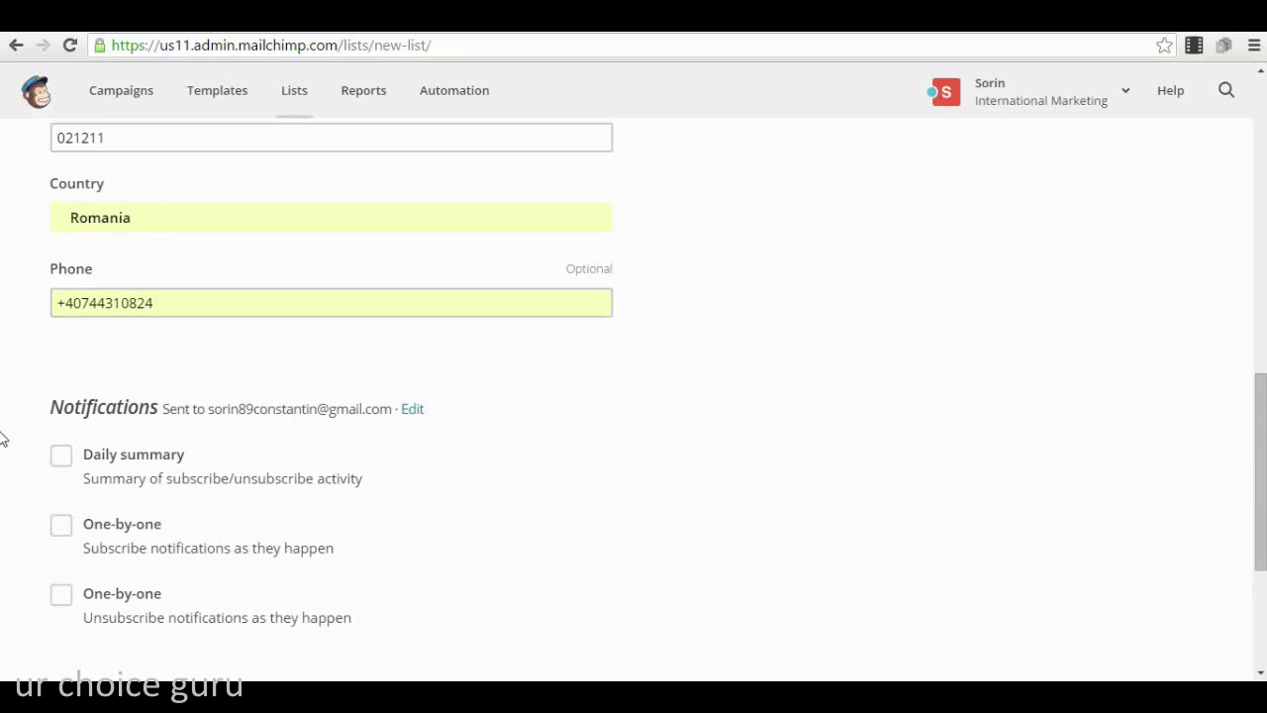
left_click(60, 460)
scroll(328, 495, "down", 1)
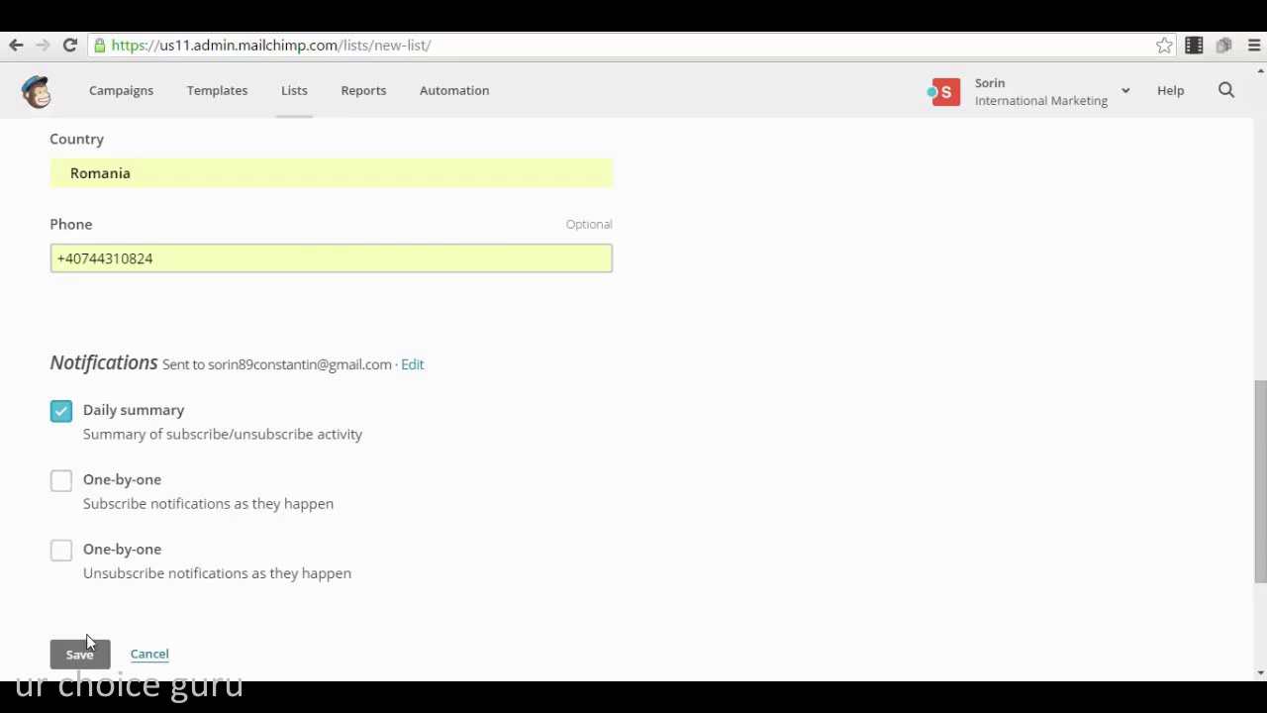
scroll(87, 634, "down", 2)
- Save the Webinar Atendees list and go to its Signup forms page
left_click(72, 476)
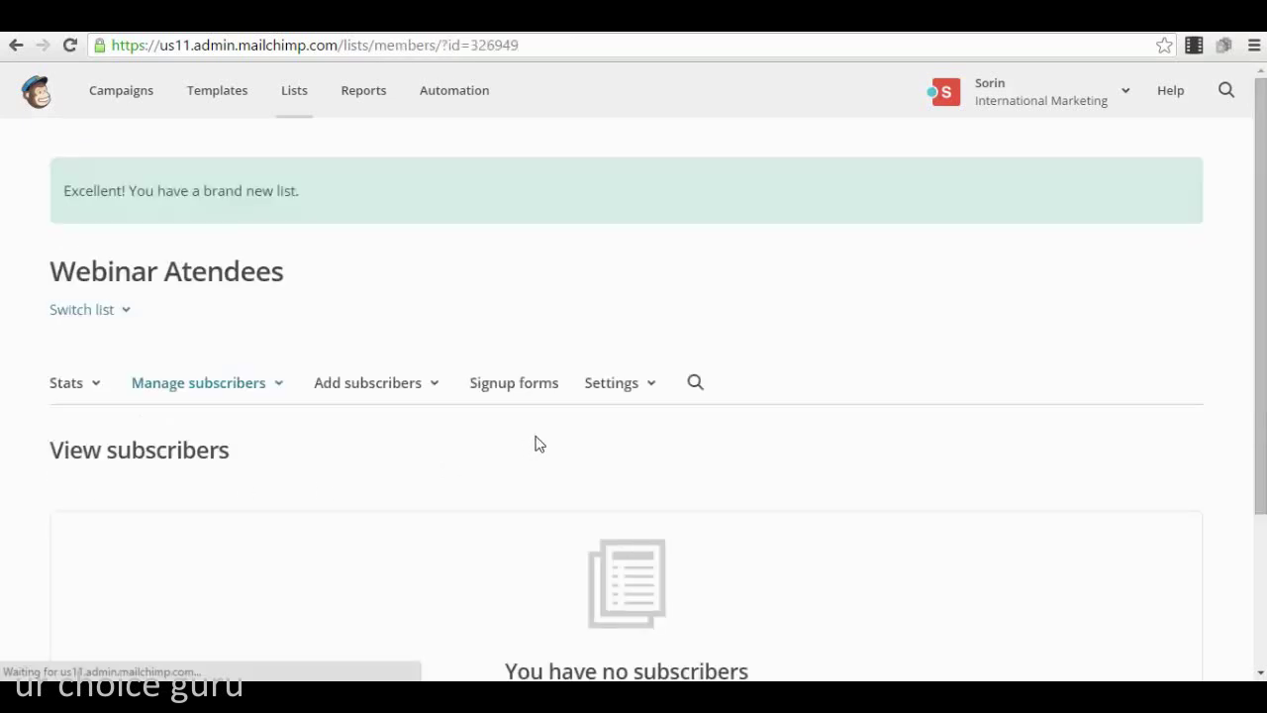
scroll(368, 145, "down", 1)
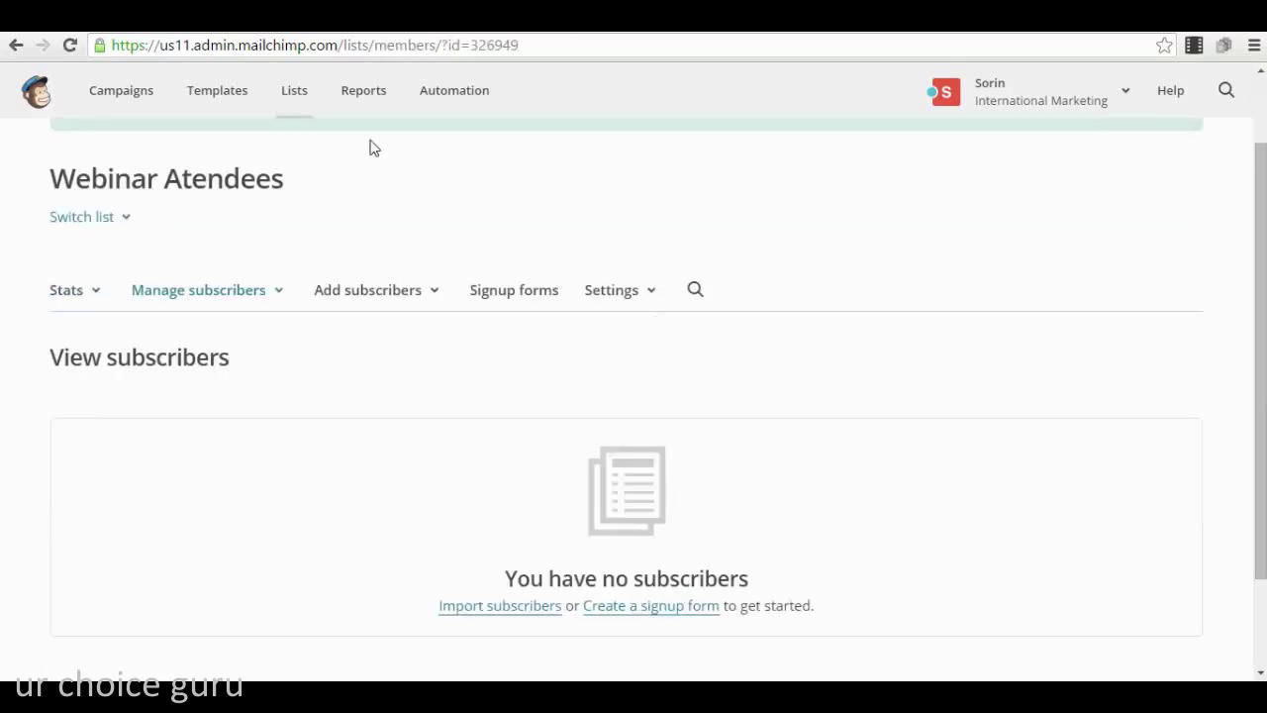
scroll(86, 277, "up", 1)
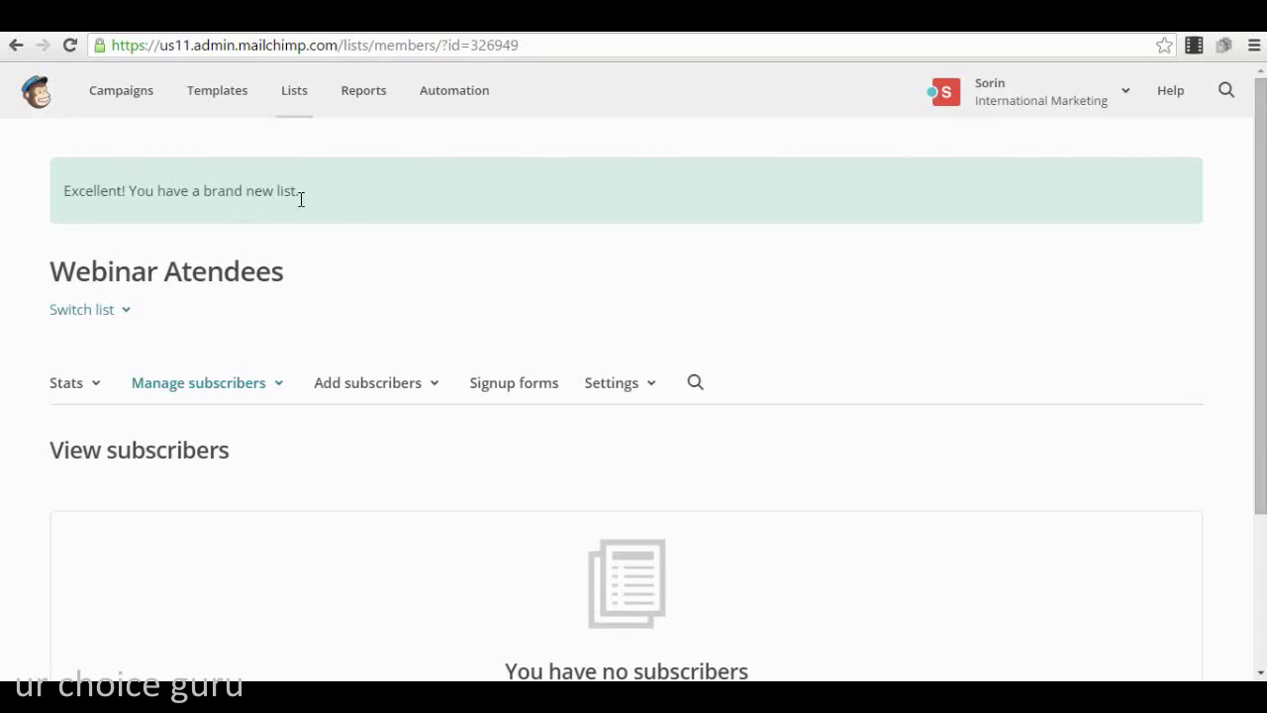
scroll(337, 306, "down", 1)
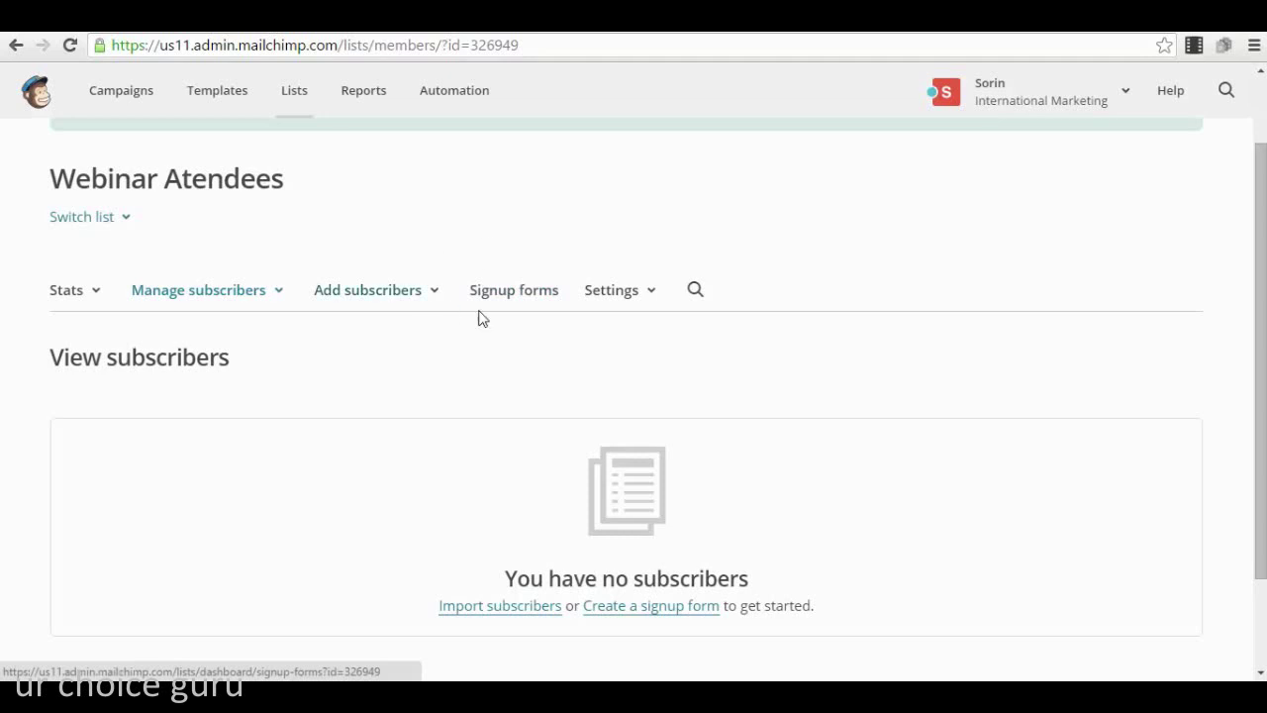
left_click(543, 293)
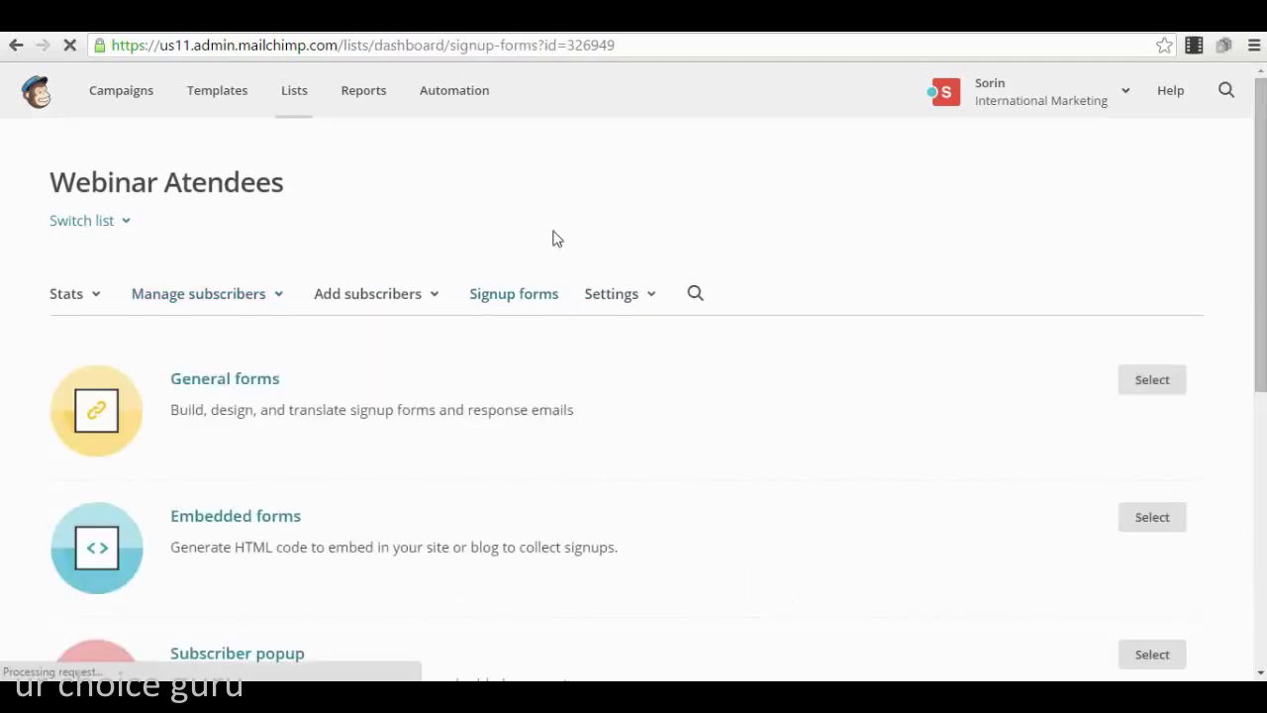
- Select General forms to open the signup form and response email designer
scroll(436, 237, "down", 2)
scroll(297, 277, "up", 1)
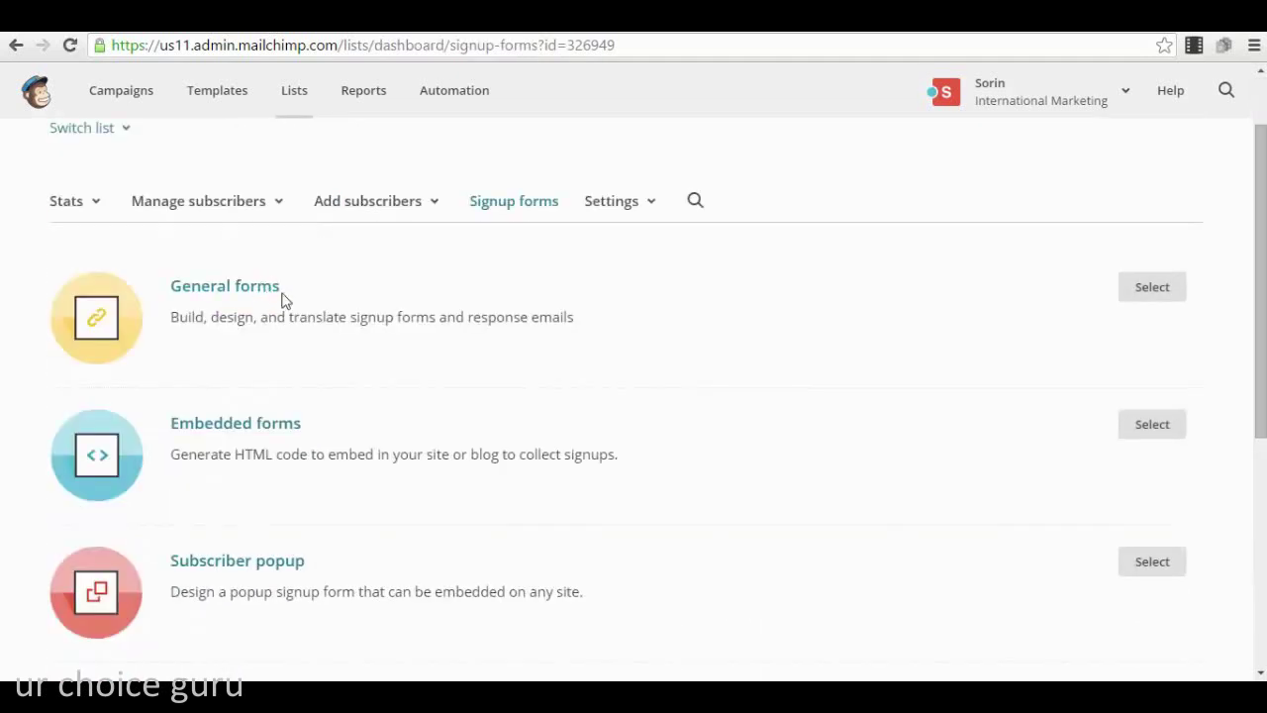
scroll(522, 439, "down", 1)
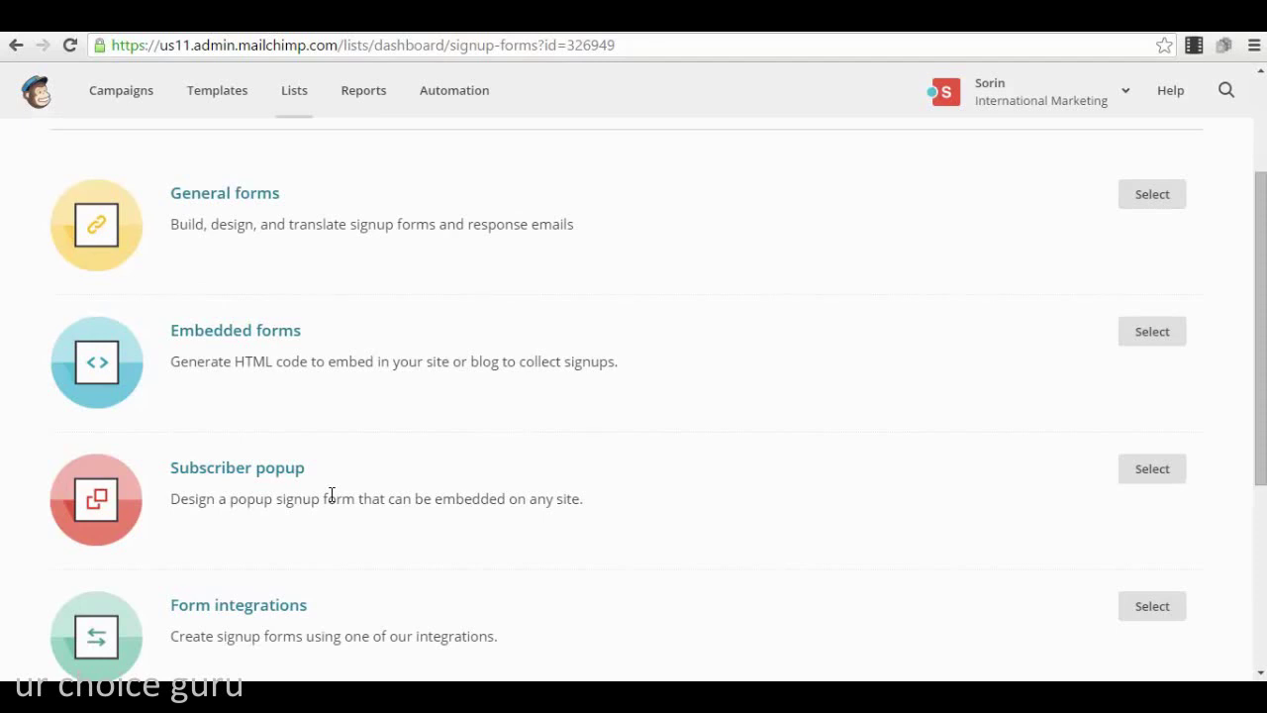
scroll(316, 554, "down", 1)
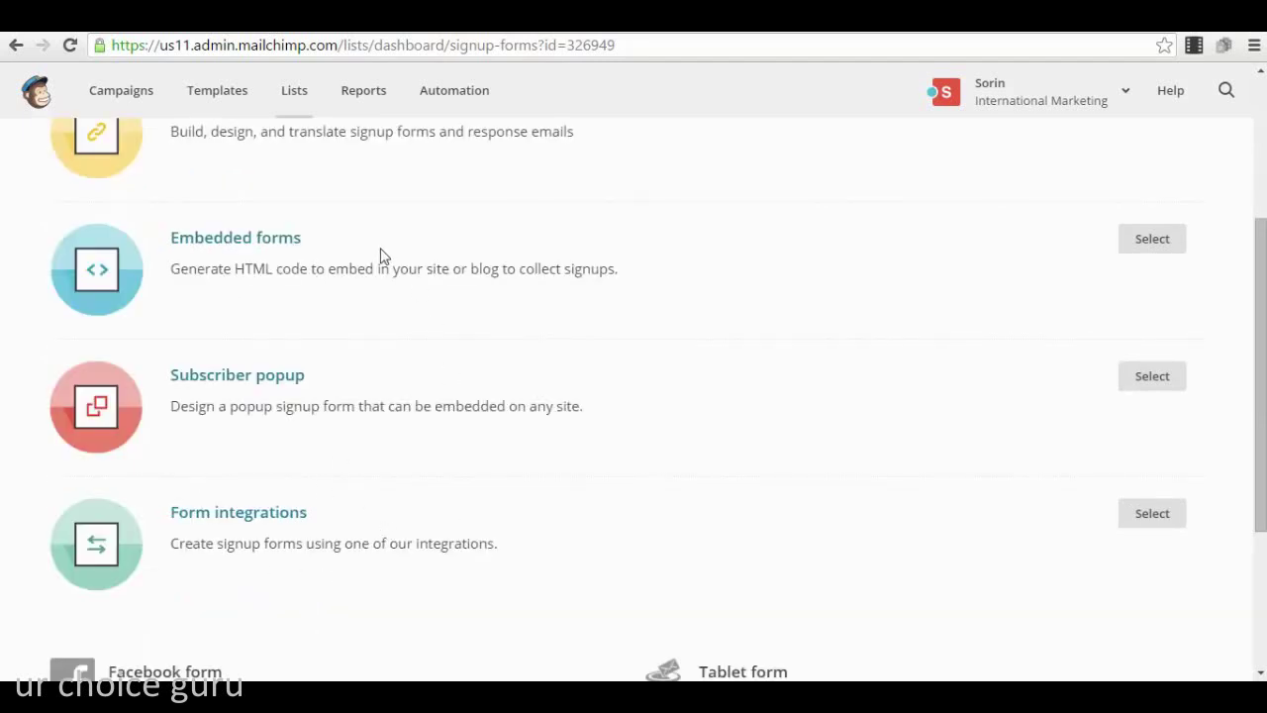
scroll(376, 267, "up", 2)
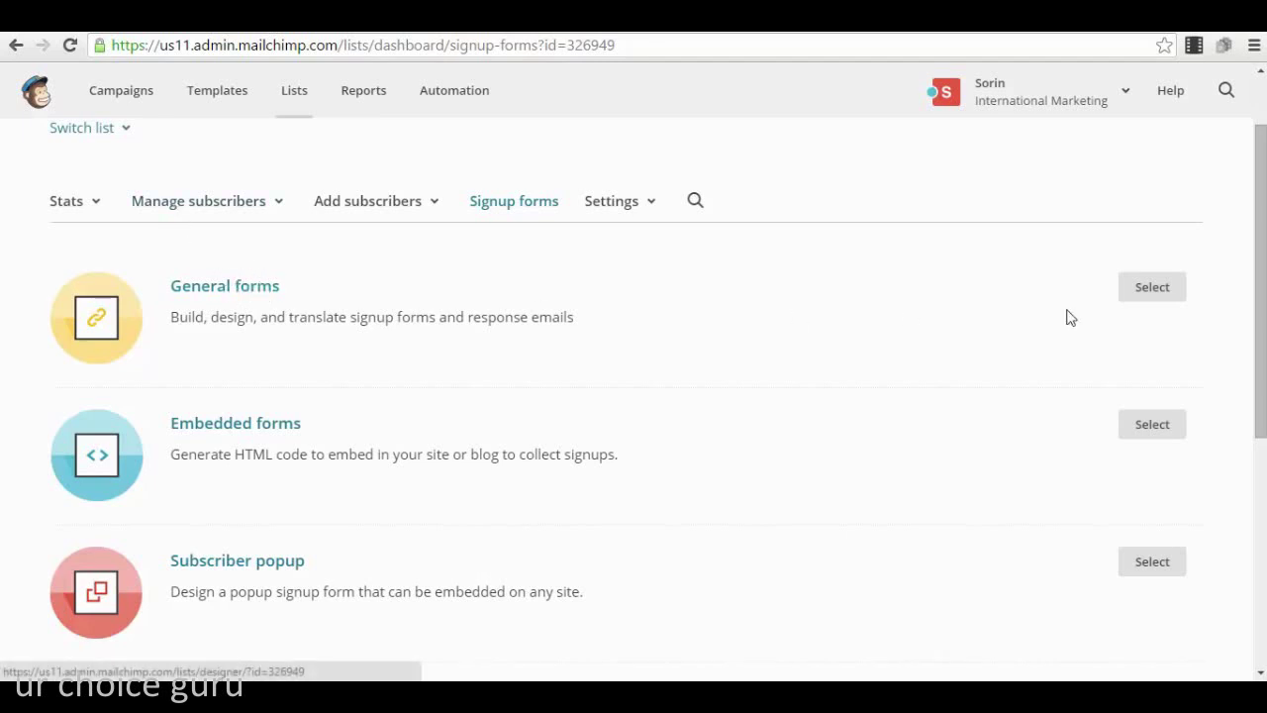
left_click(1152, 289)
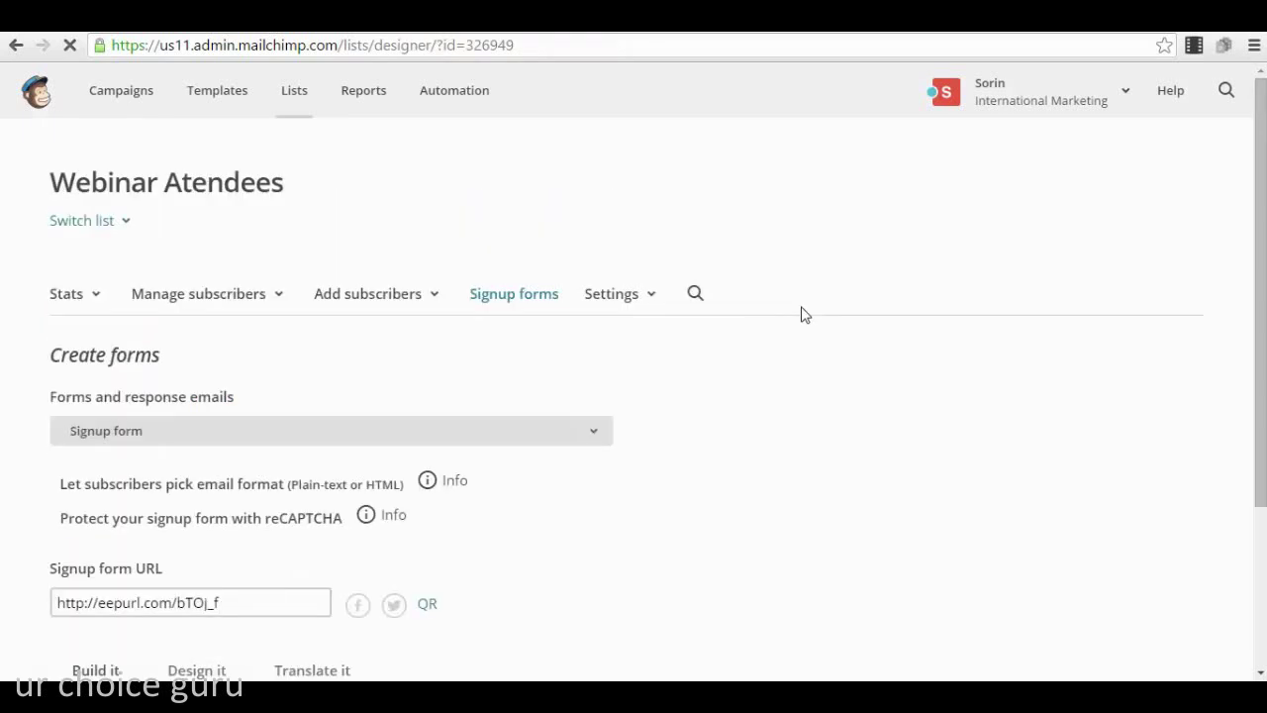
scroll(792, 319, "down", 2)
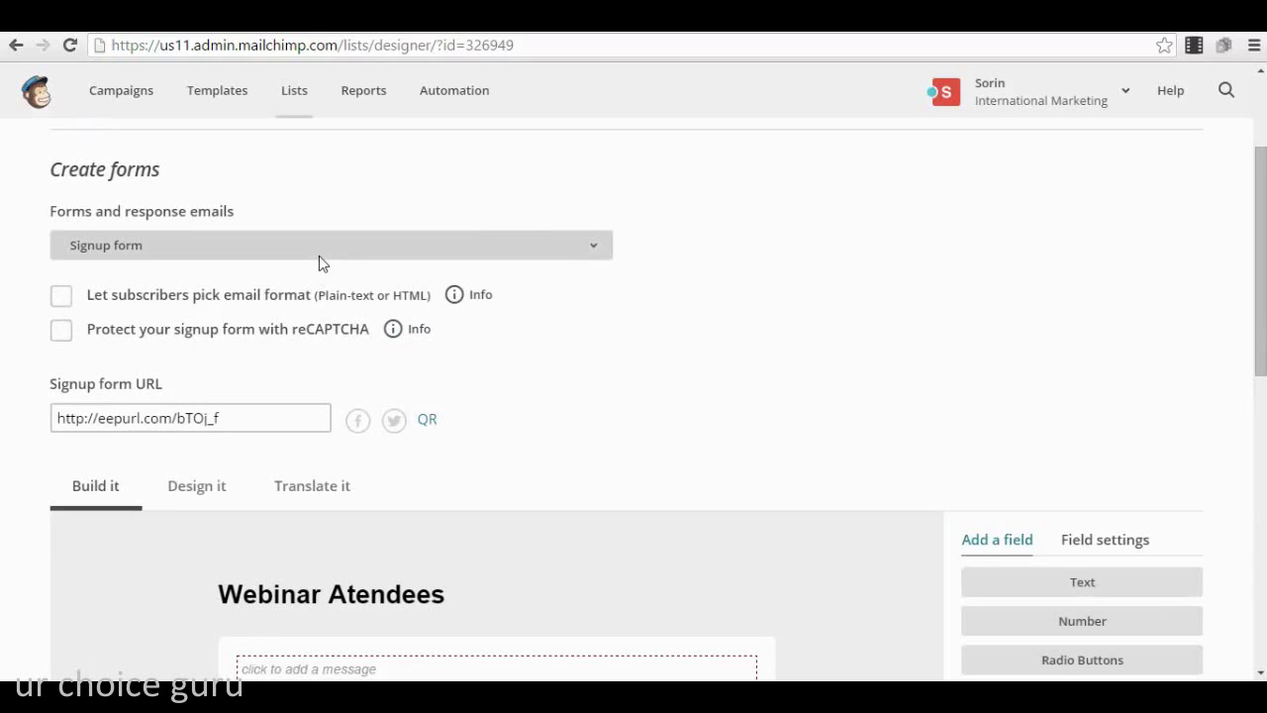
left_click(294, 417)
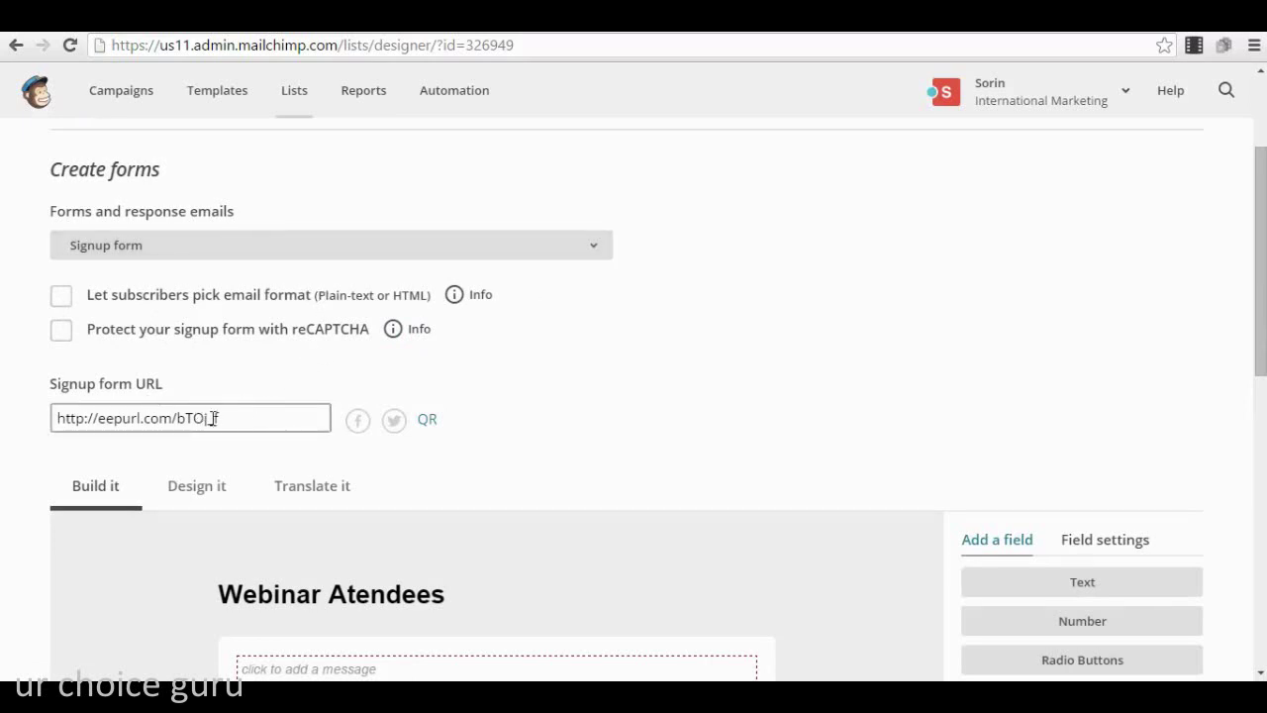
triple_click(174, 419)
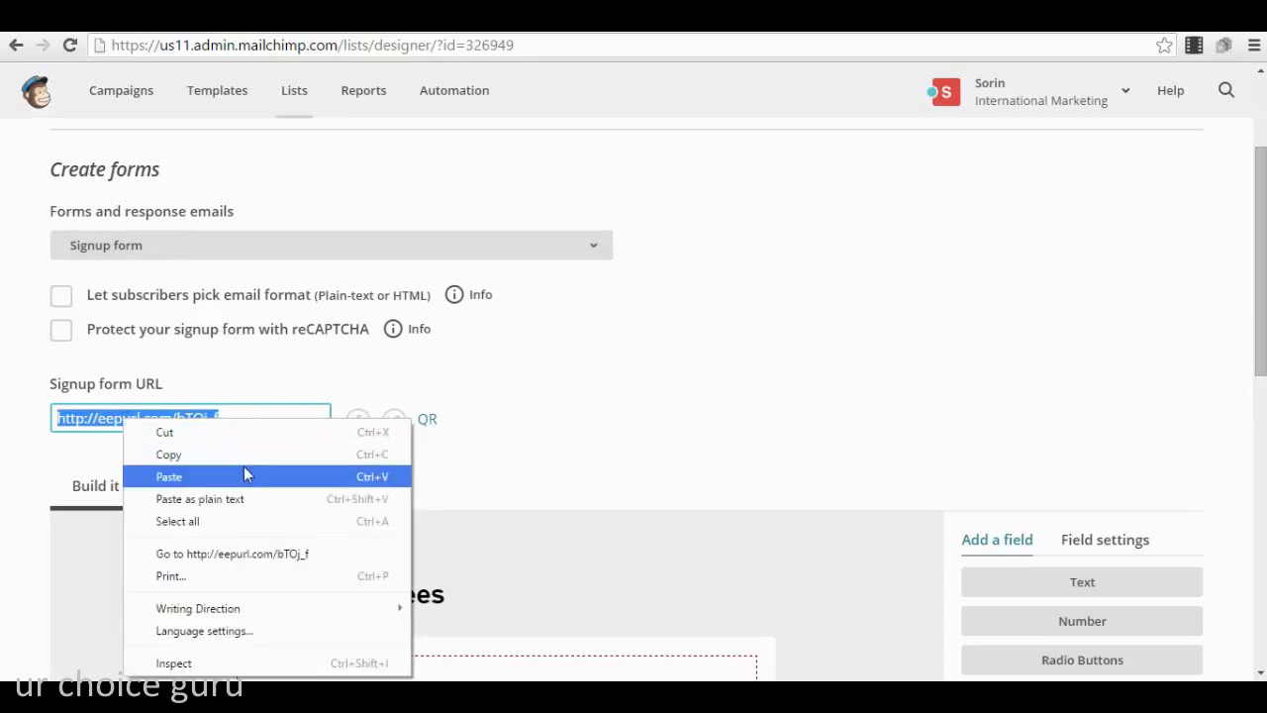
left_click(168, 454)
- Open a new browser tab for testing the signup link
scroll(435, 466, "down", 1)
scroll(449, 548, "down", 2)
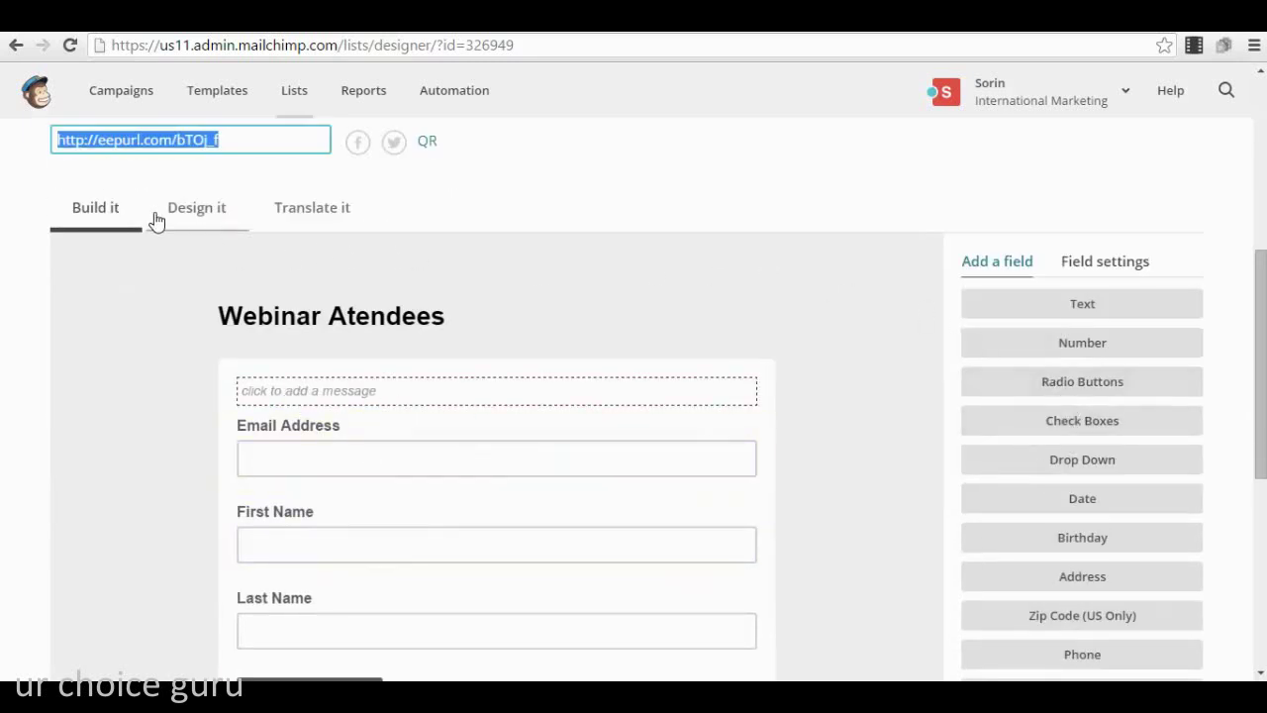
scroll(559, 314, "down", 1)
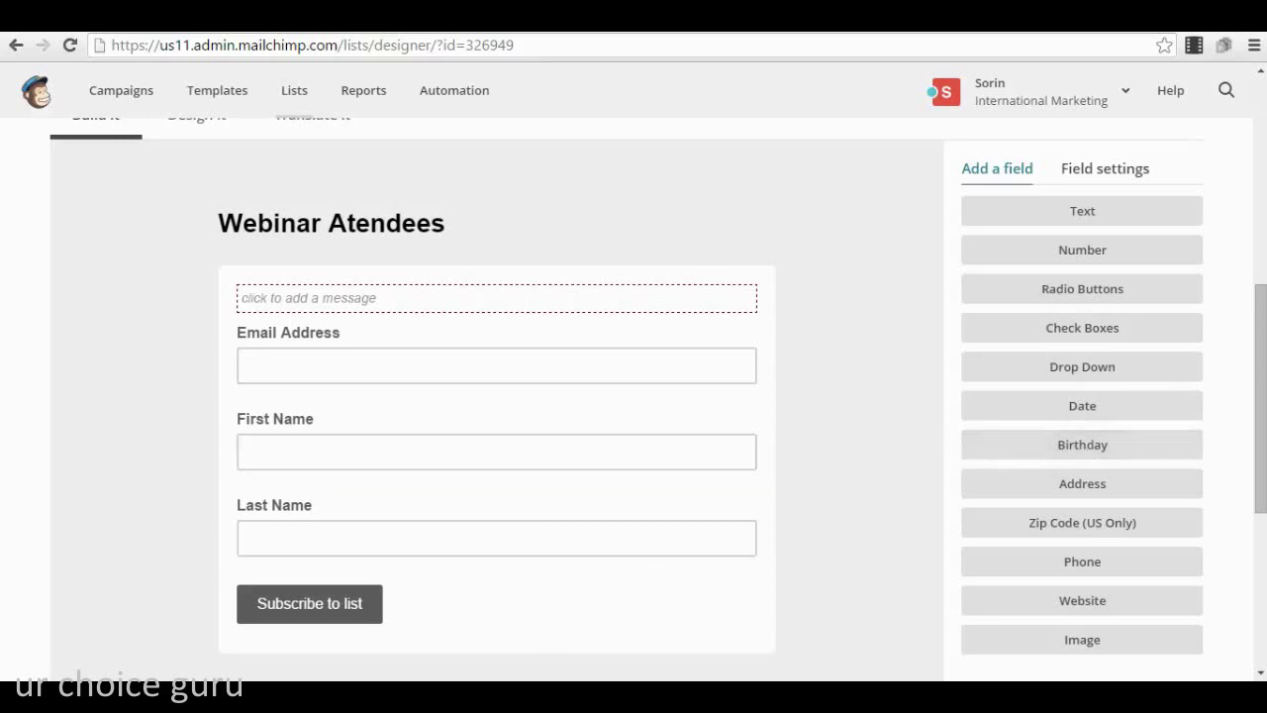
scroll(535, 317, "up", 3)
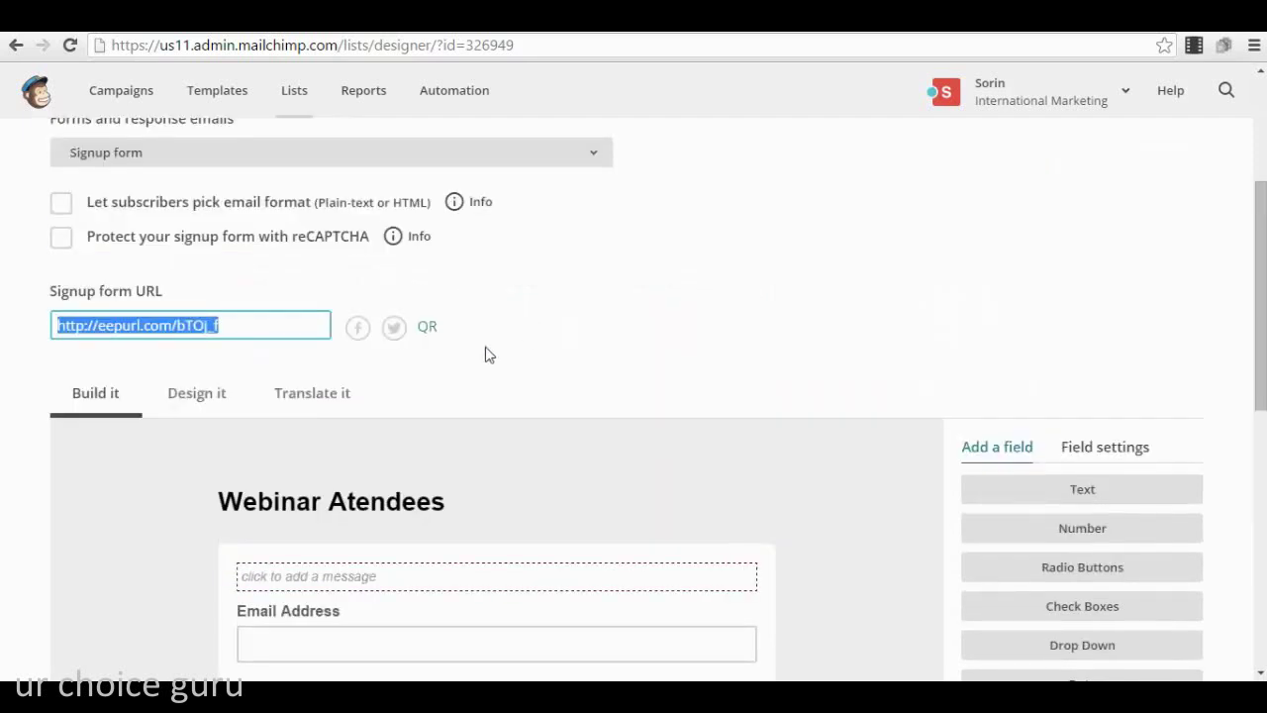
scroll(594, 430, "down", 2)
key("ctrl+t")
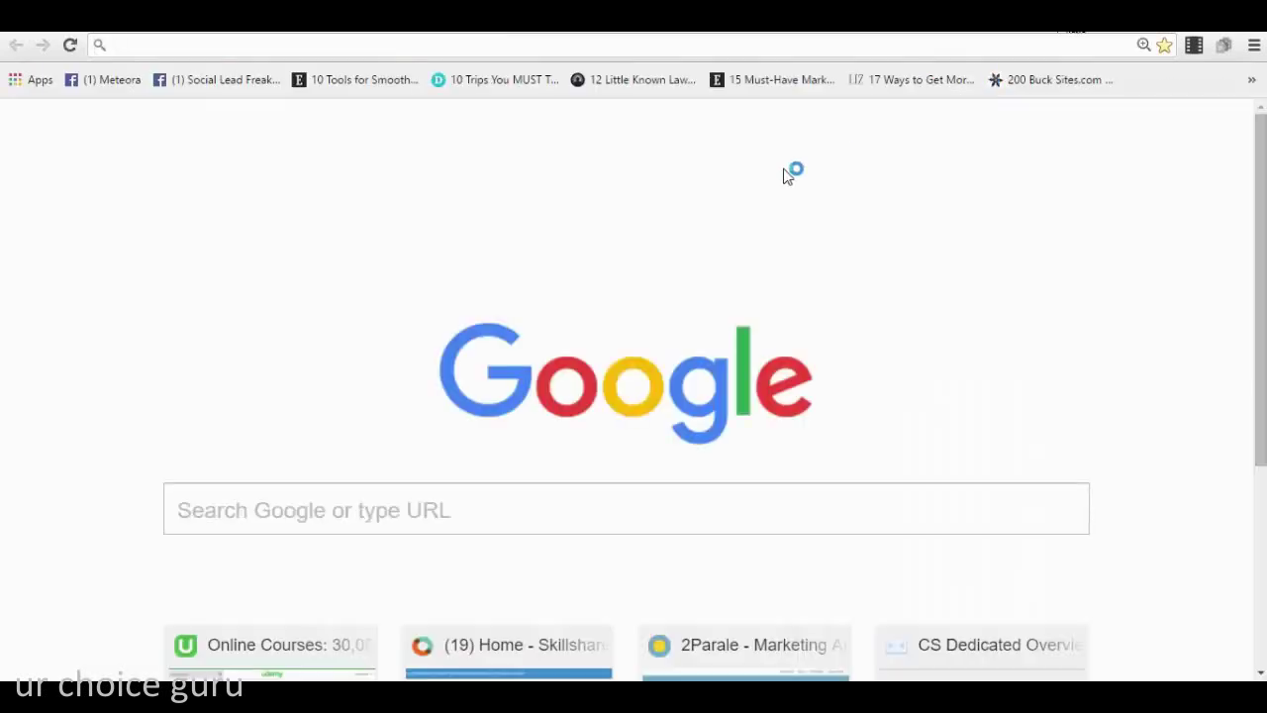
- Load the copied eepurl link to preview the live form, then return to Design it in Mailchimp
key("ctrl+v")
key("Return")
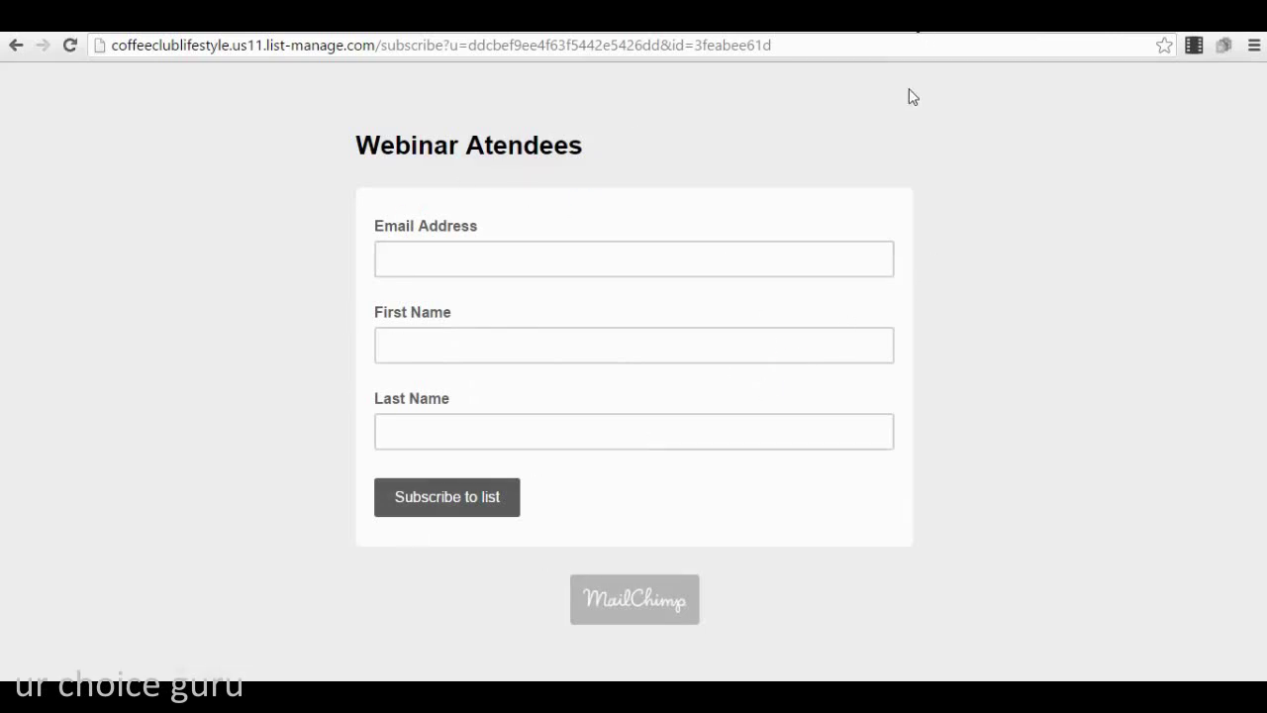
key("ctrl+w")
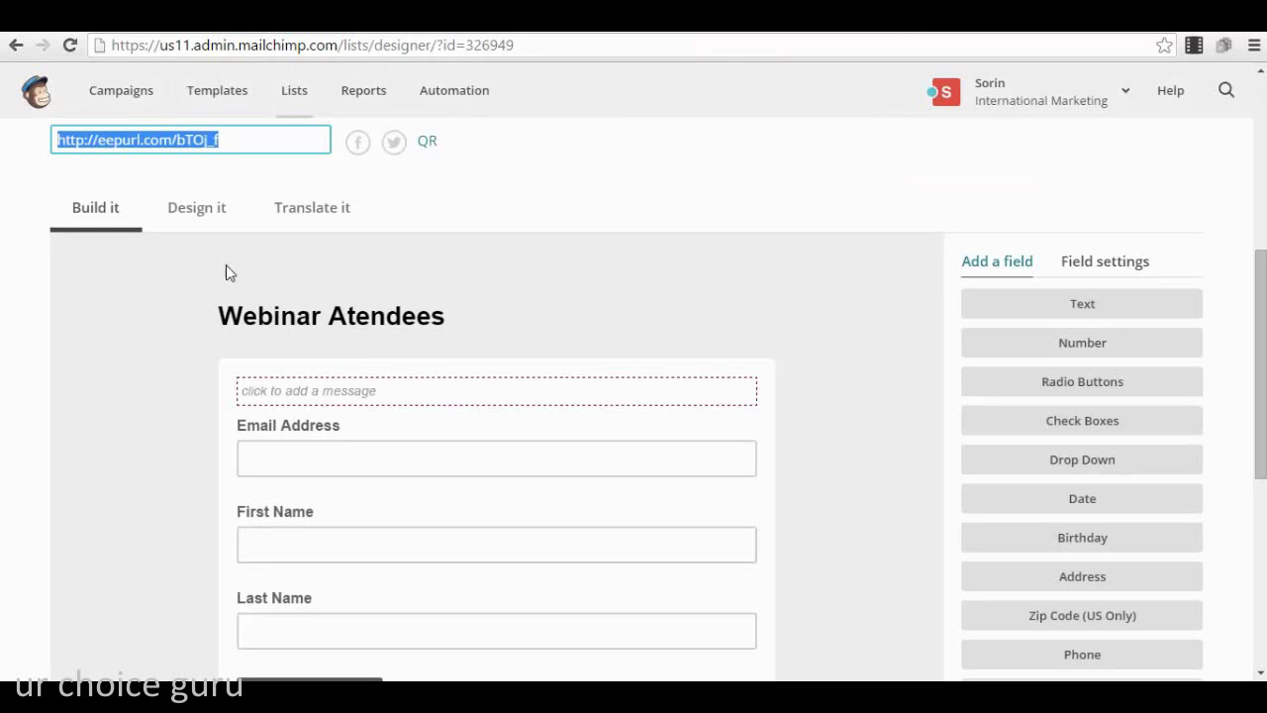
left_click(218, 211)
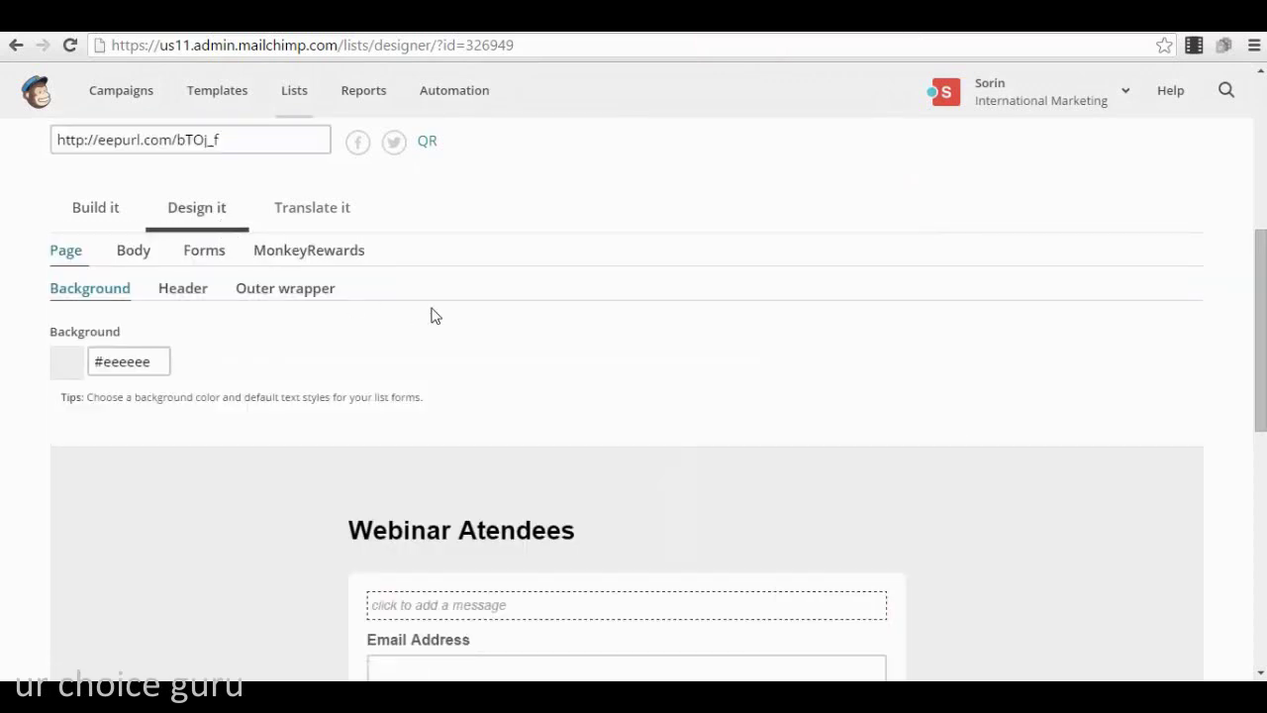
scroll(432, 314, "down", 1)
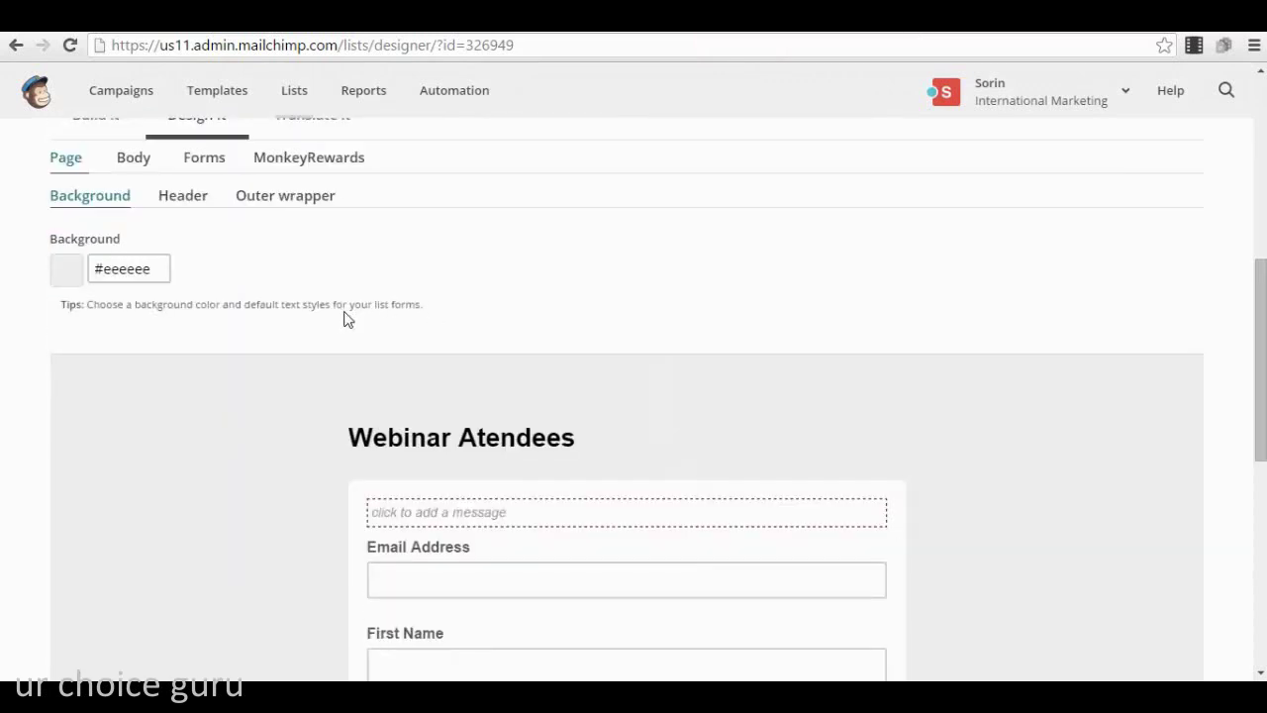
left_click(180, 196)
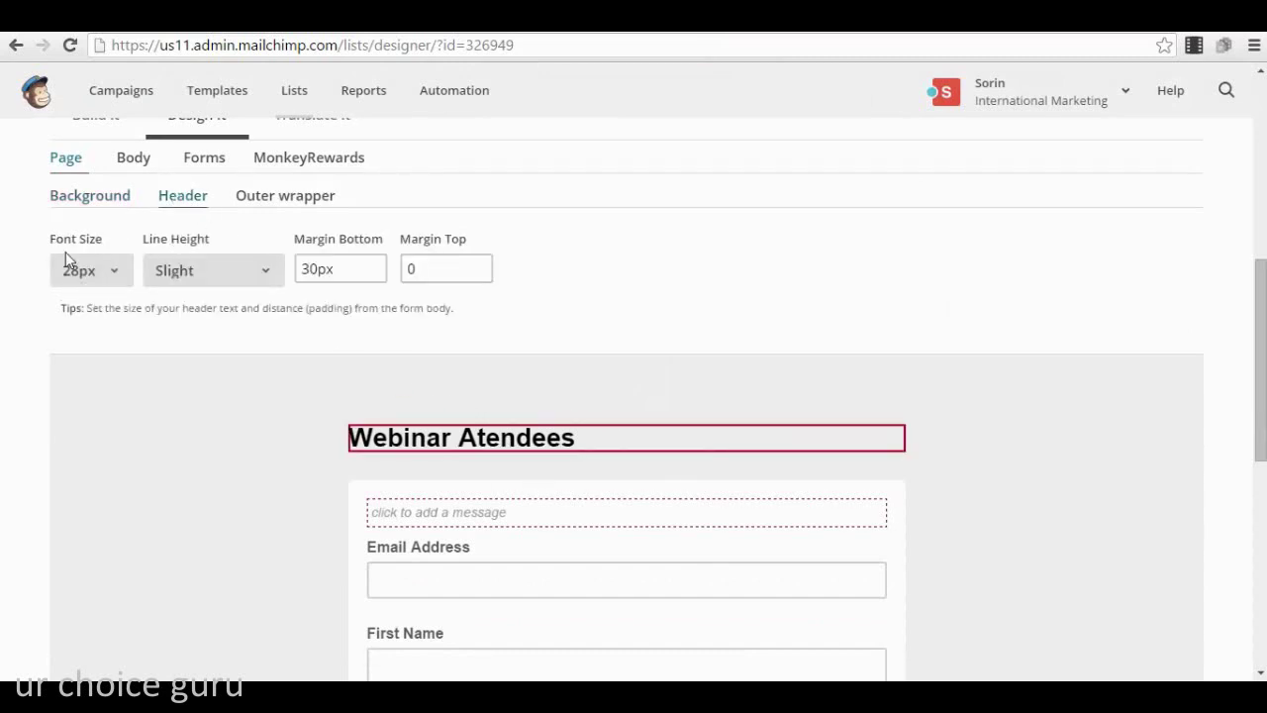
left_click(267, 198)
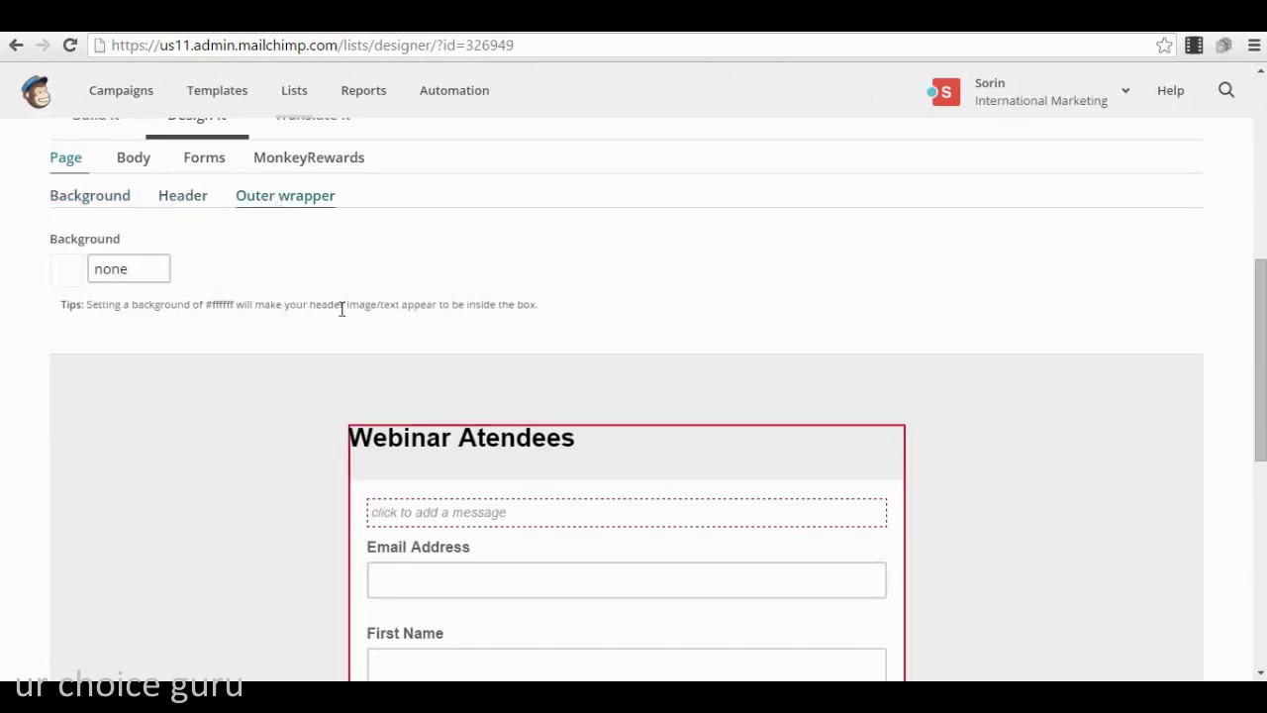
left_click(139, 271)
left_click(87, 196)
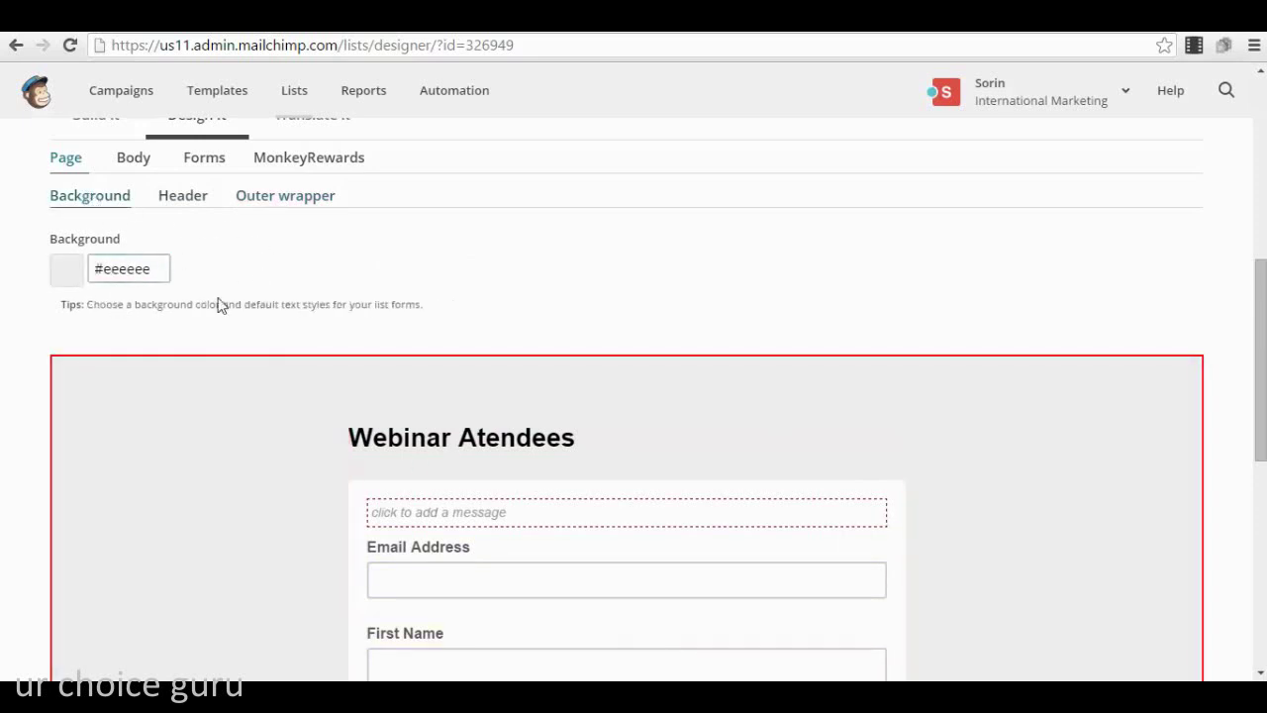
scroll(178, 438, "up", 3)
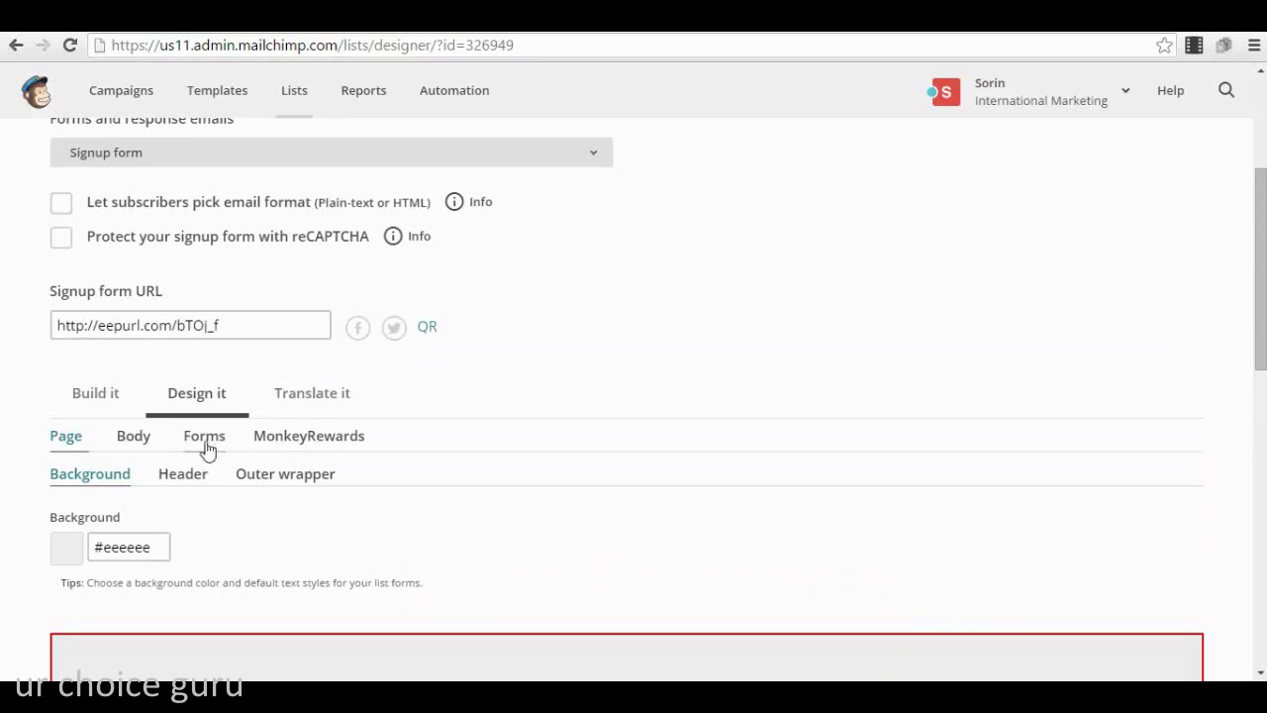
left_click(146, 439)
scroll(204, 475, "down", 2)
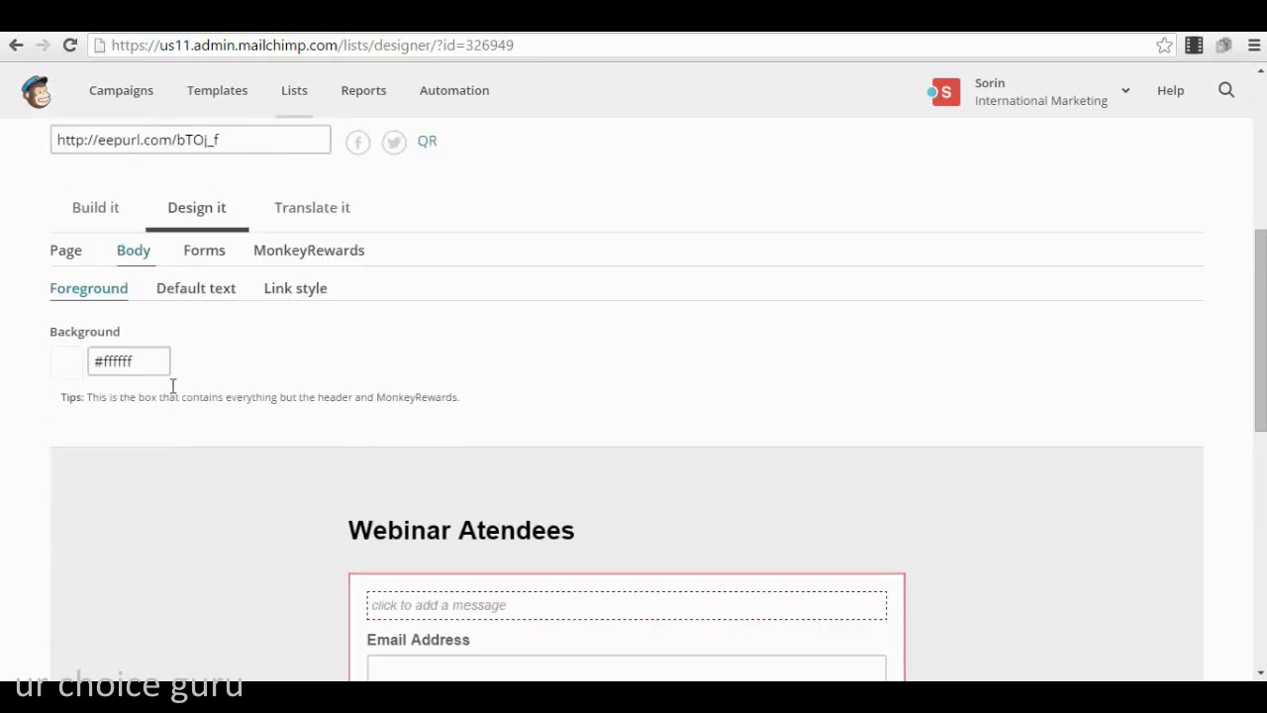
left_click(204, 289)
left_click(79, 295)
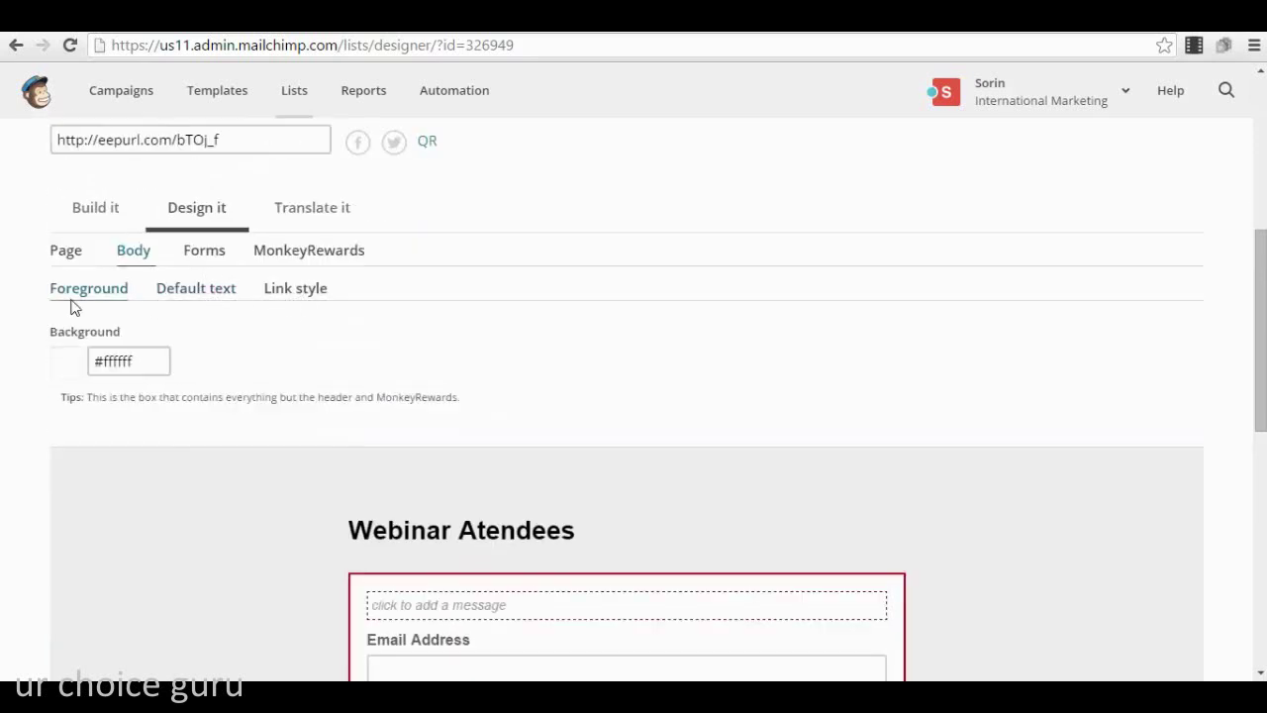
left_click(297, 290)
left_click(203, 252)
left_click(206, 294)
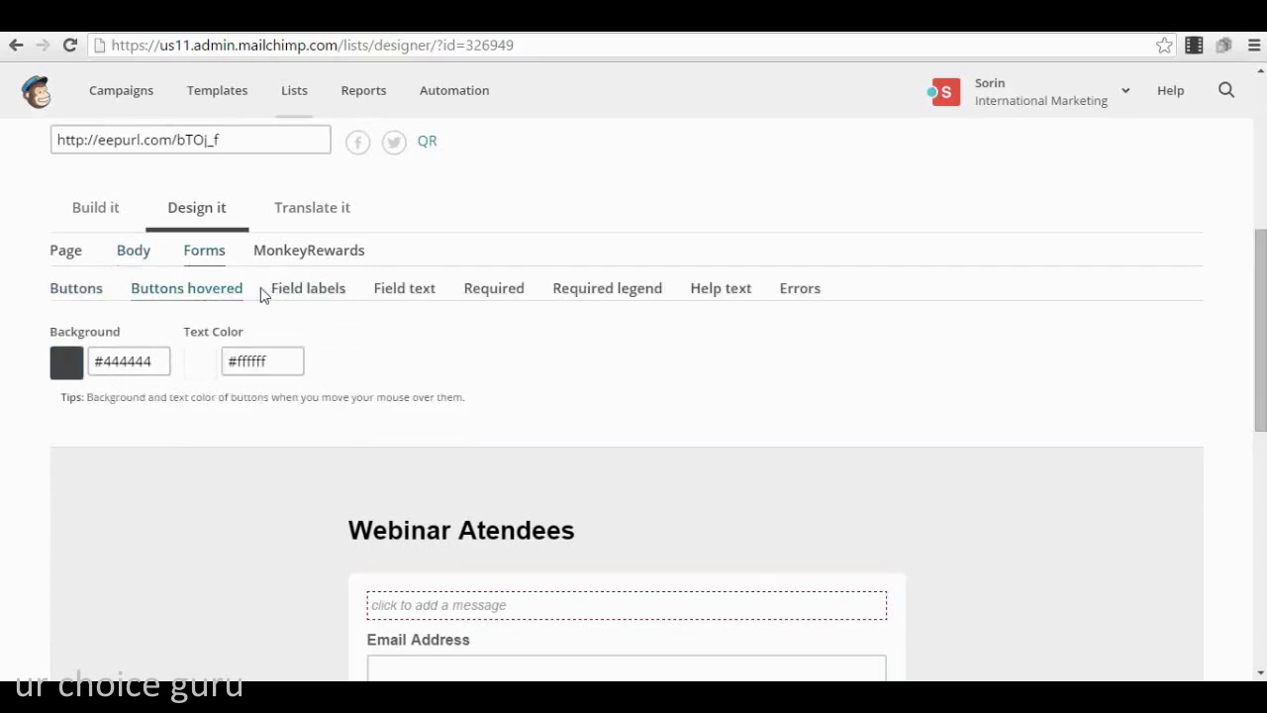
left_click(345, 294)
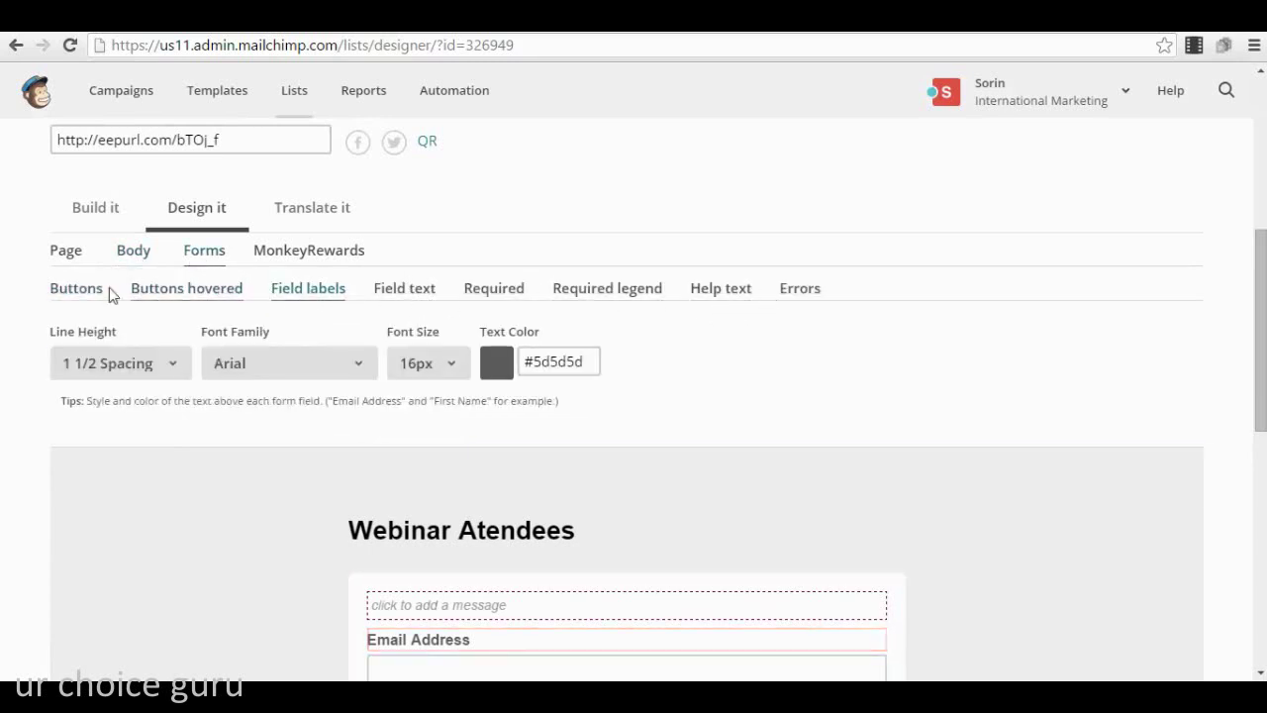
scroll(749, 379, "down", 2)
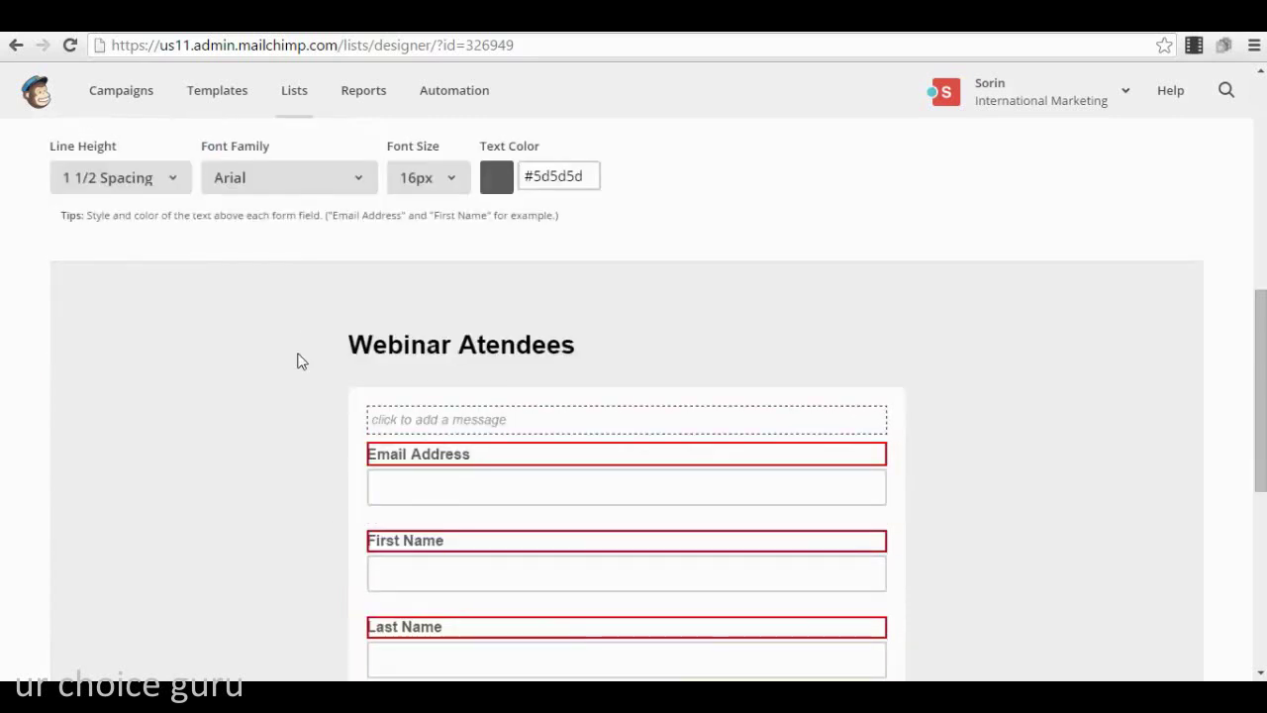
scroll(297, 342, "up", 3)
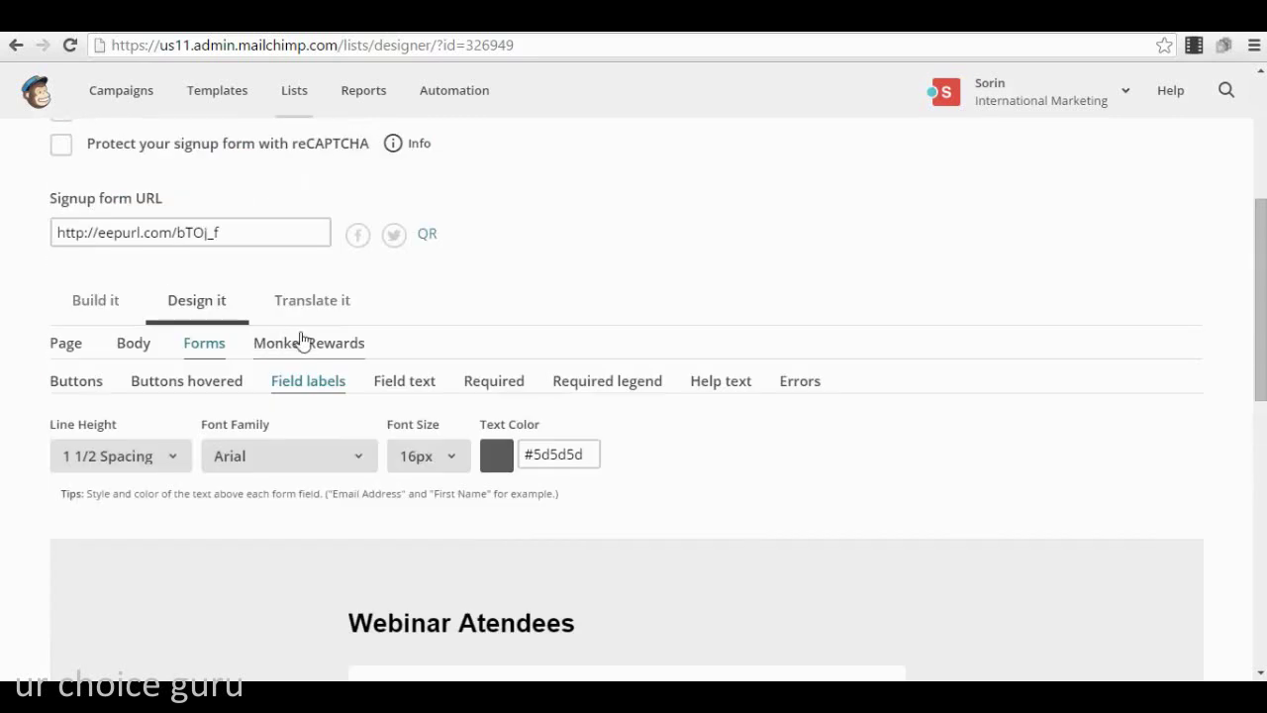
left_click(59, 350)
left_click(99, 307)
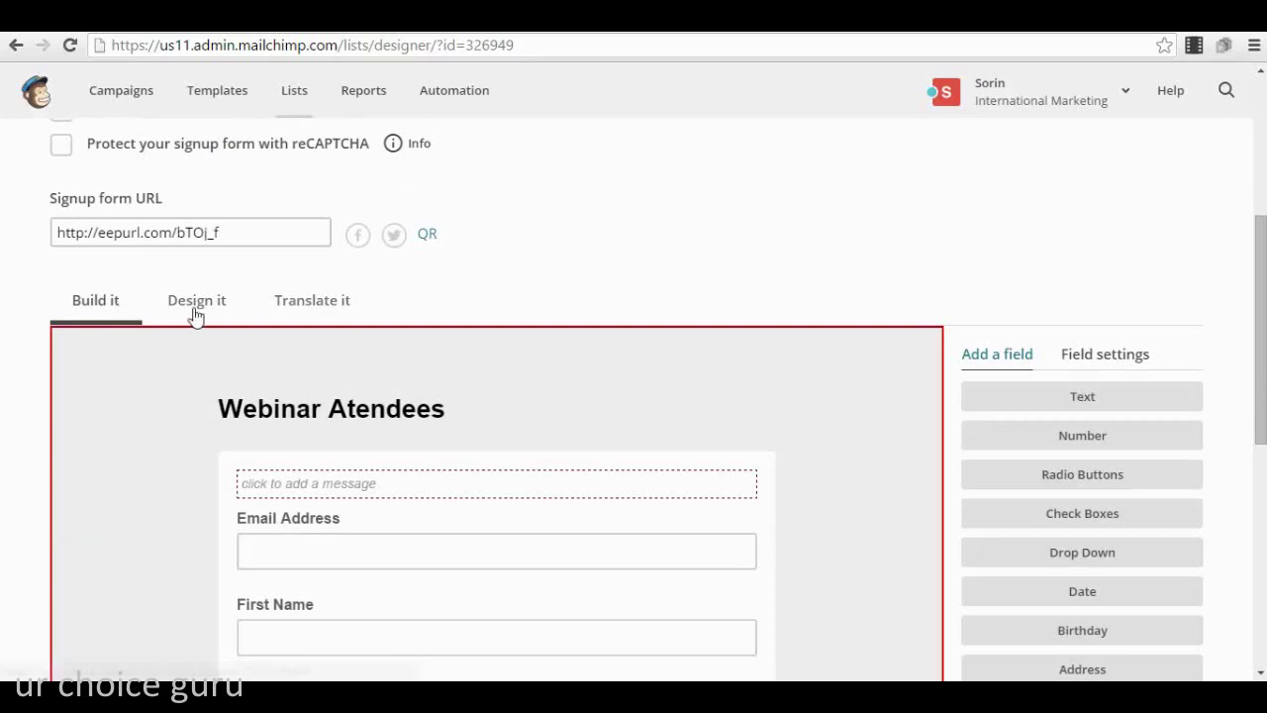
left_click(195, 315)
scroll(297, 396, "down", 3)
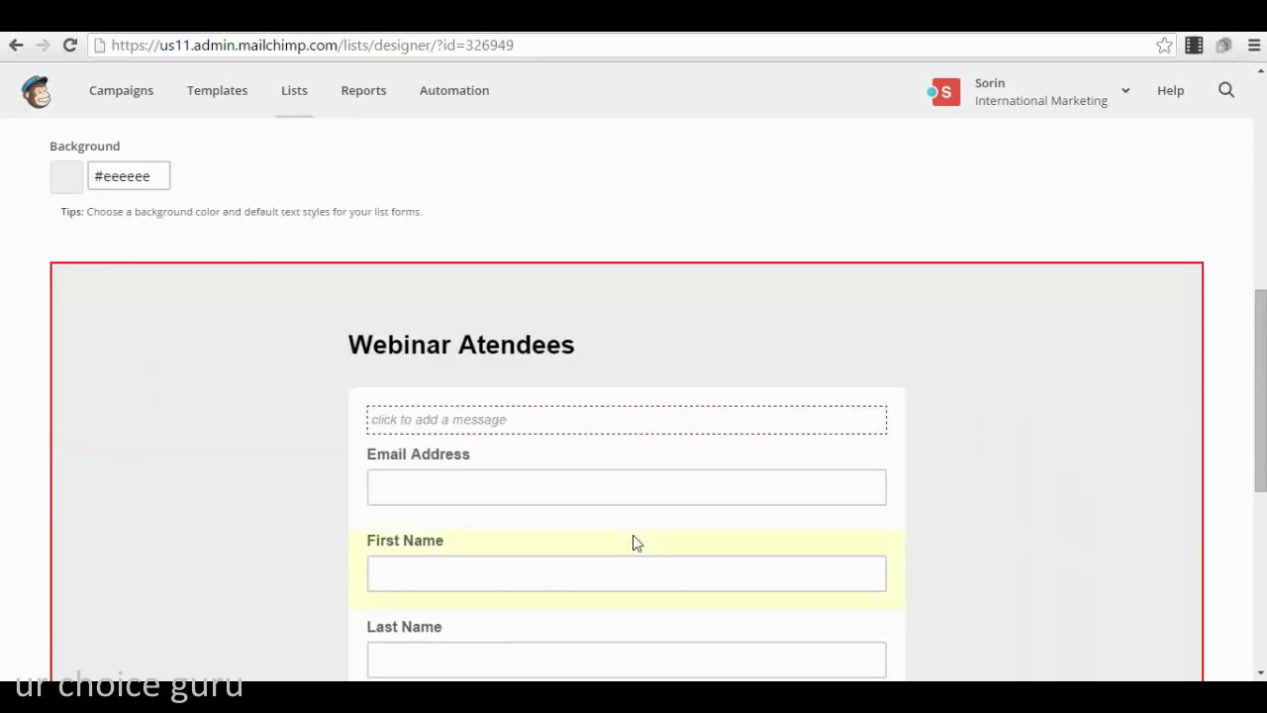
scroll(634, 539, "down", 4)
scroll(635, 451, "up", 5)
scroll(639, 448, "down", 5)
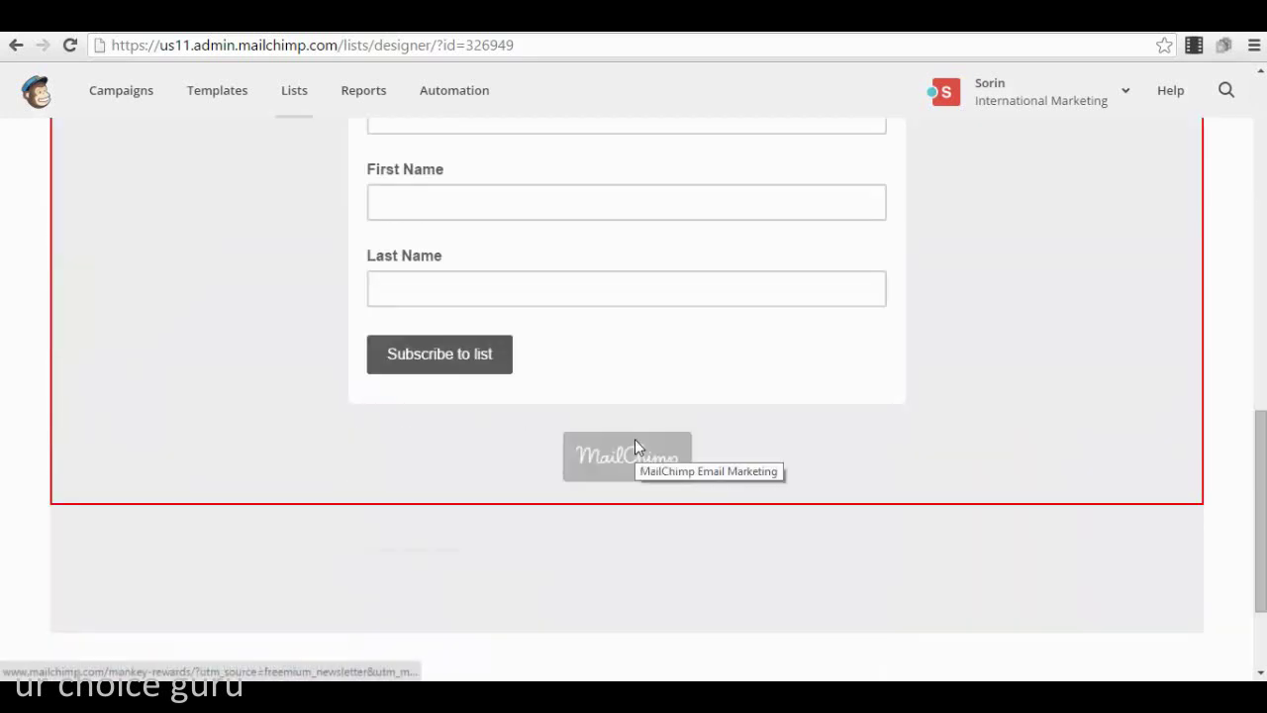
scroll(675, 425, "up", 10)
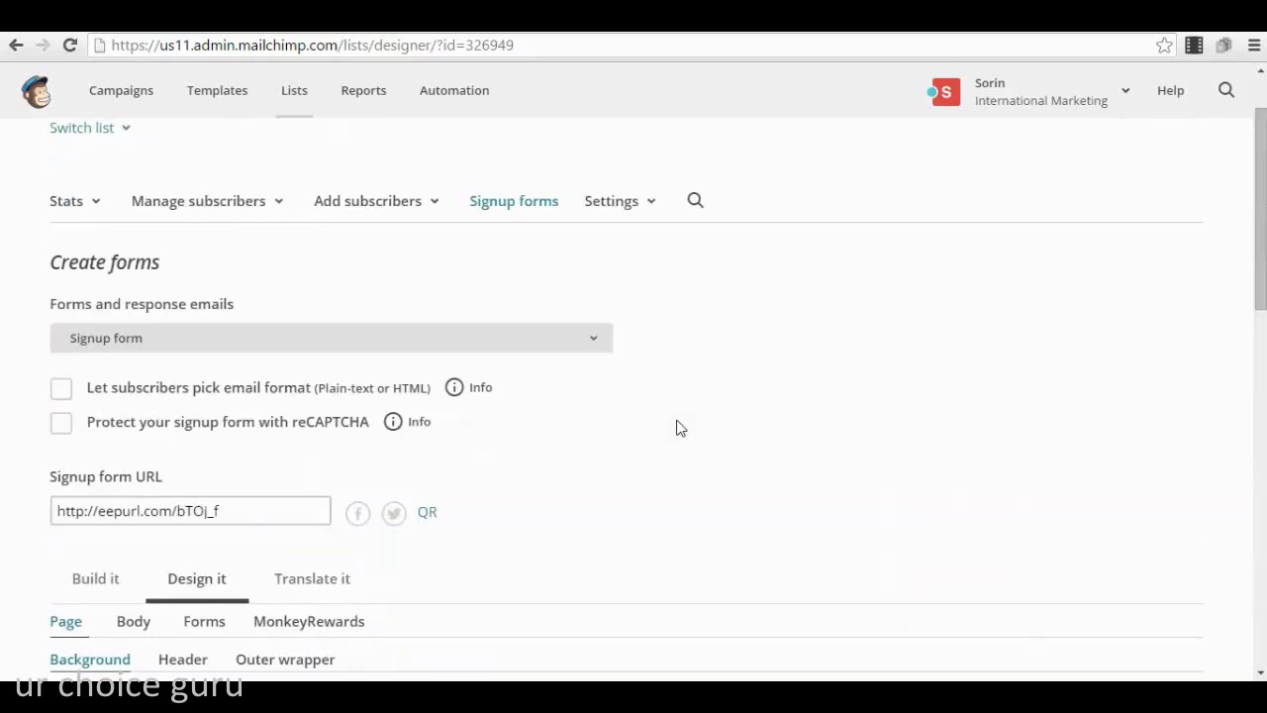
scroll(679, 428, "down", 4)
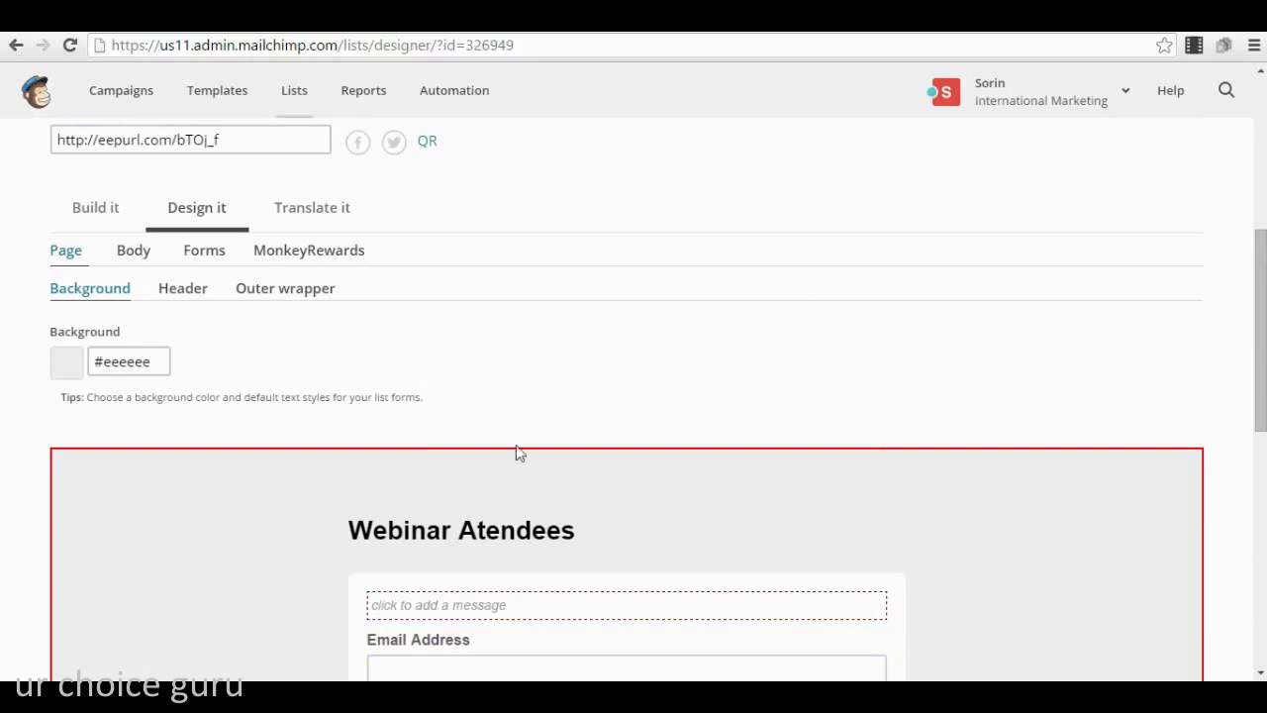
scroll(396, 396, "up", 2)
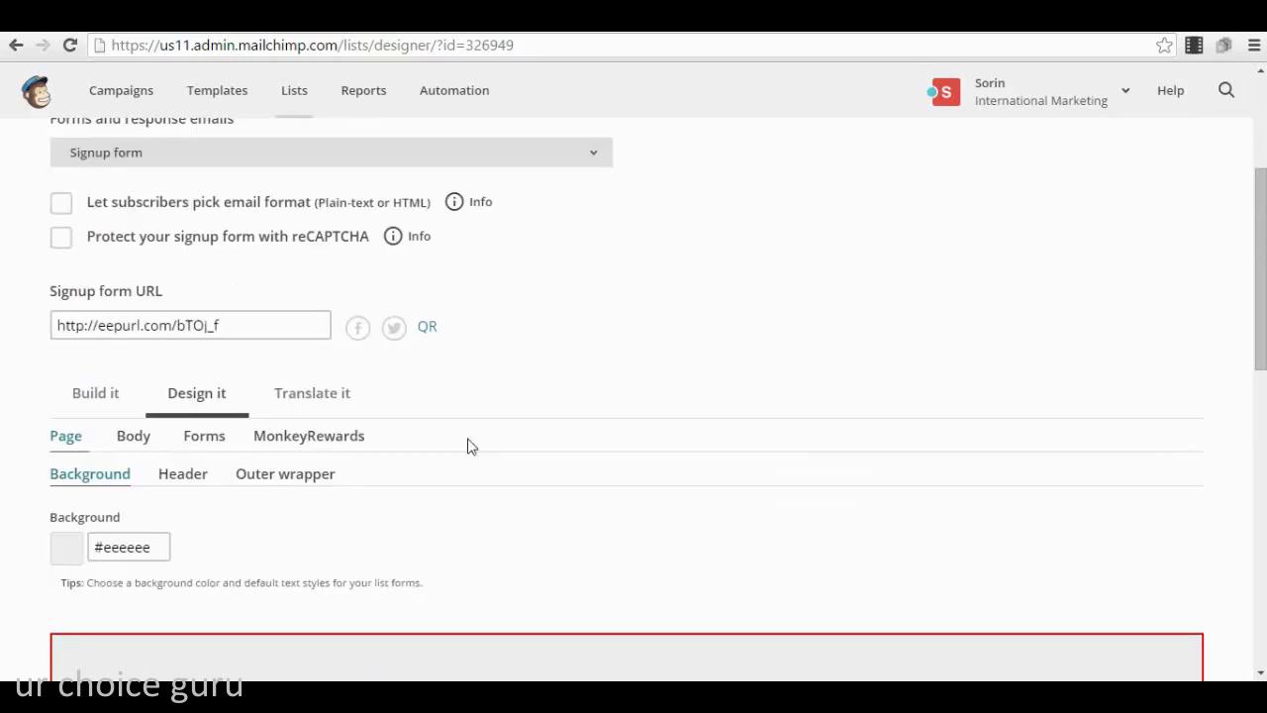
scroll(525, 376, "down", 4)
scroll(320, 284, "down", 3)
scroll(627, 486, "up", 9)
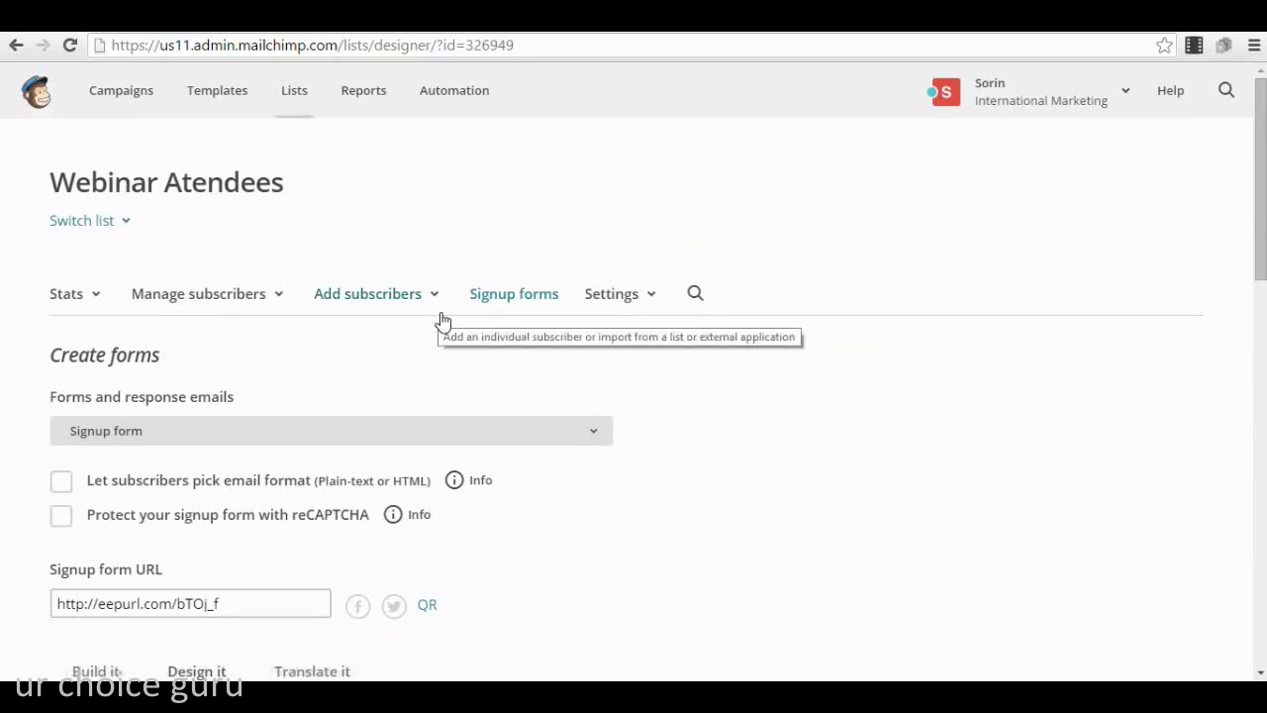
scroll(448, 325, "down", 1)
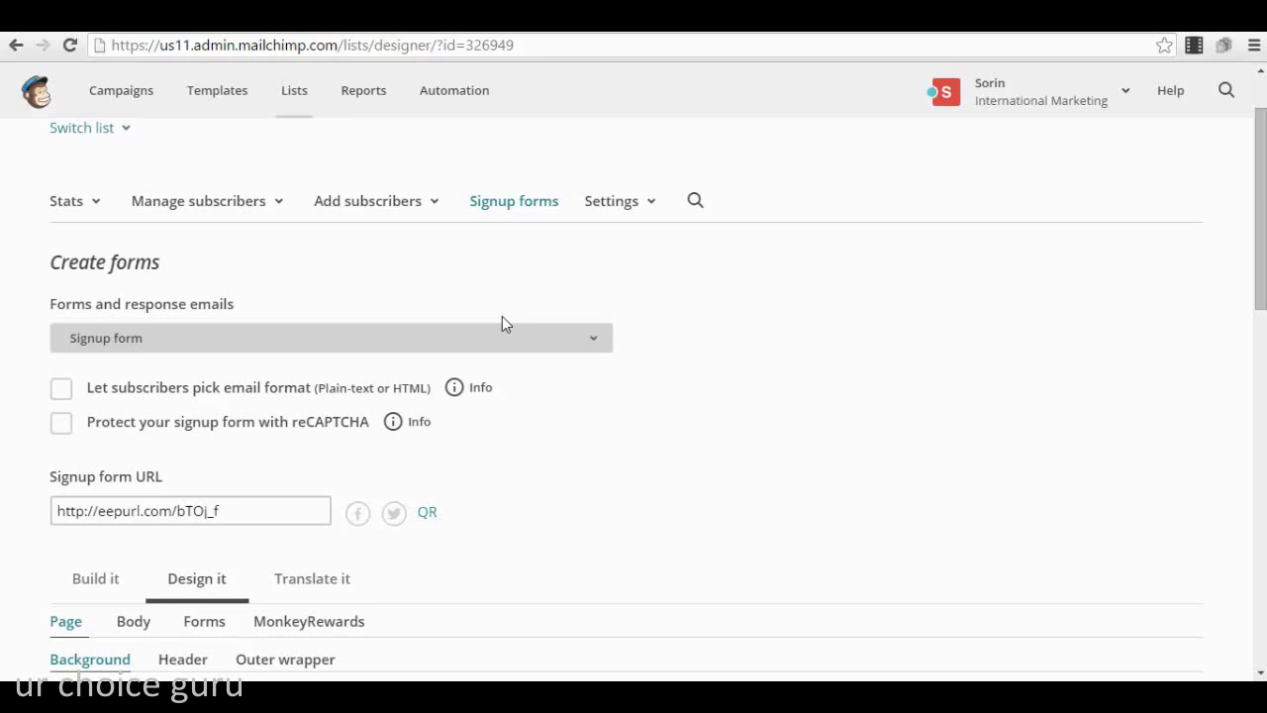
scroll(679, 382, "down", 10)
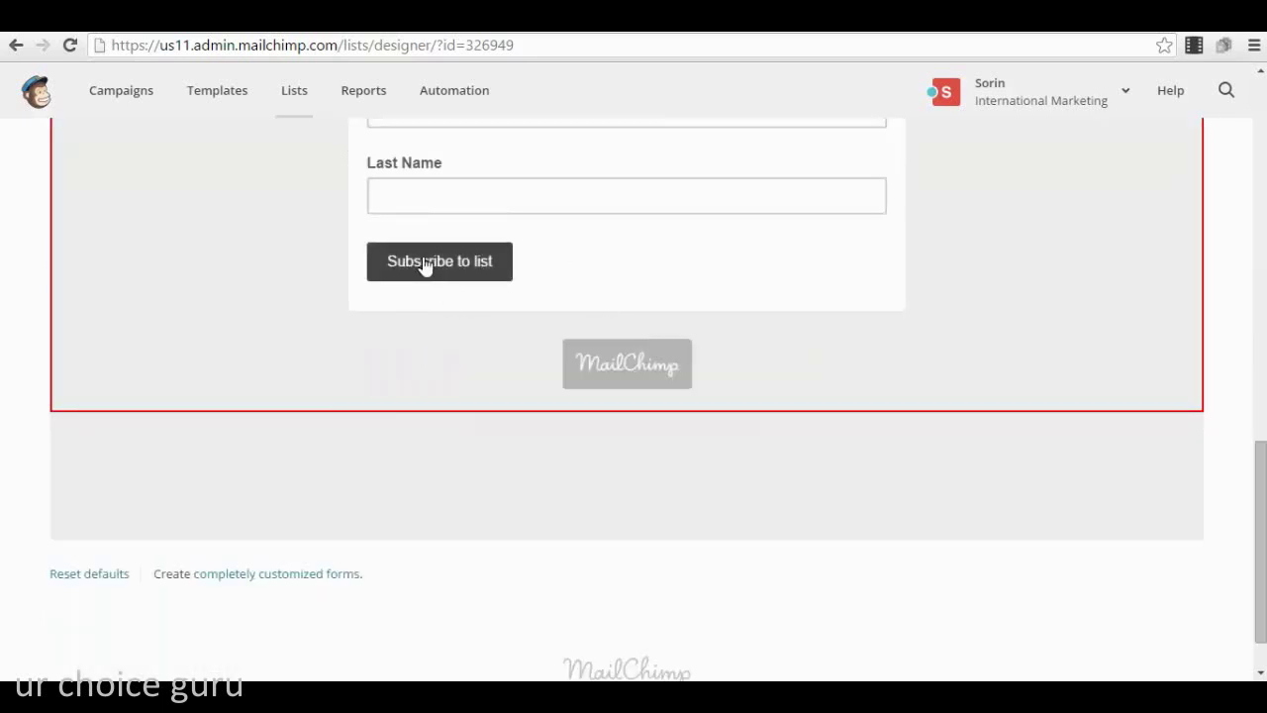
scroll(475, 381, "up", 6)
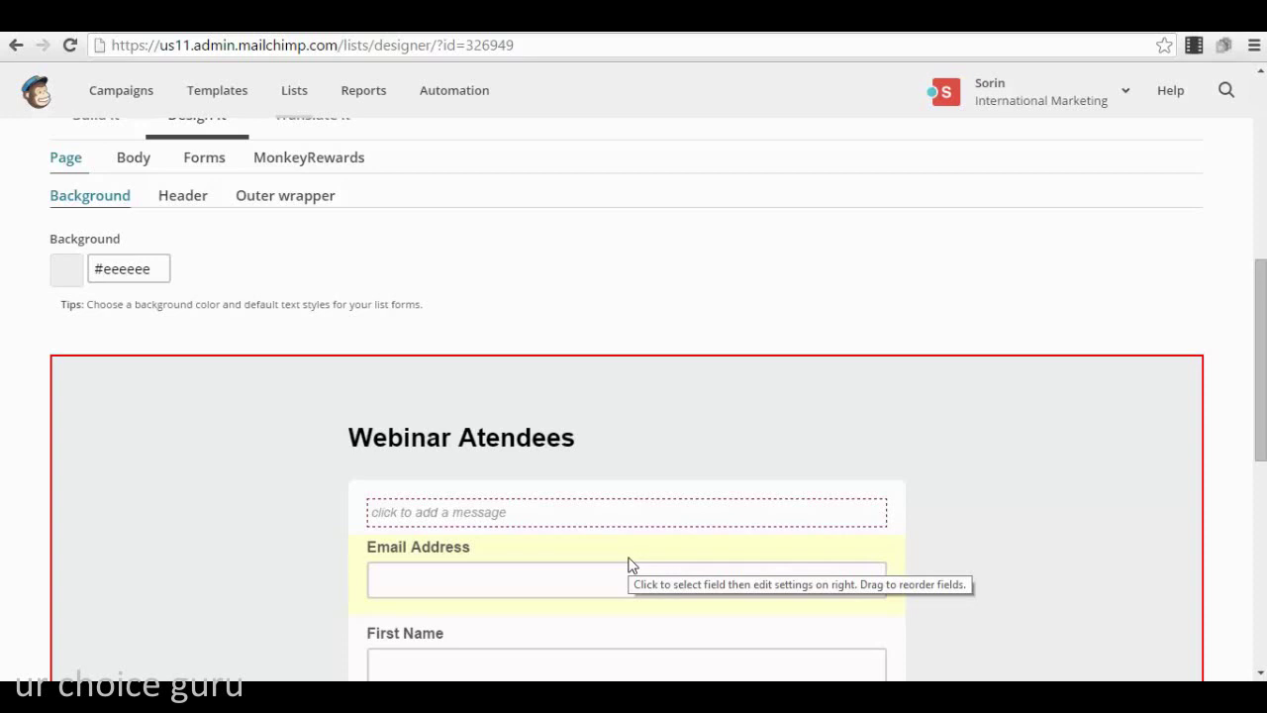
- Switch the Webinar Atendees signup form to the Build it view
scroll(523, 438, "up", 6)
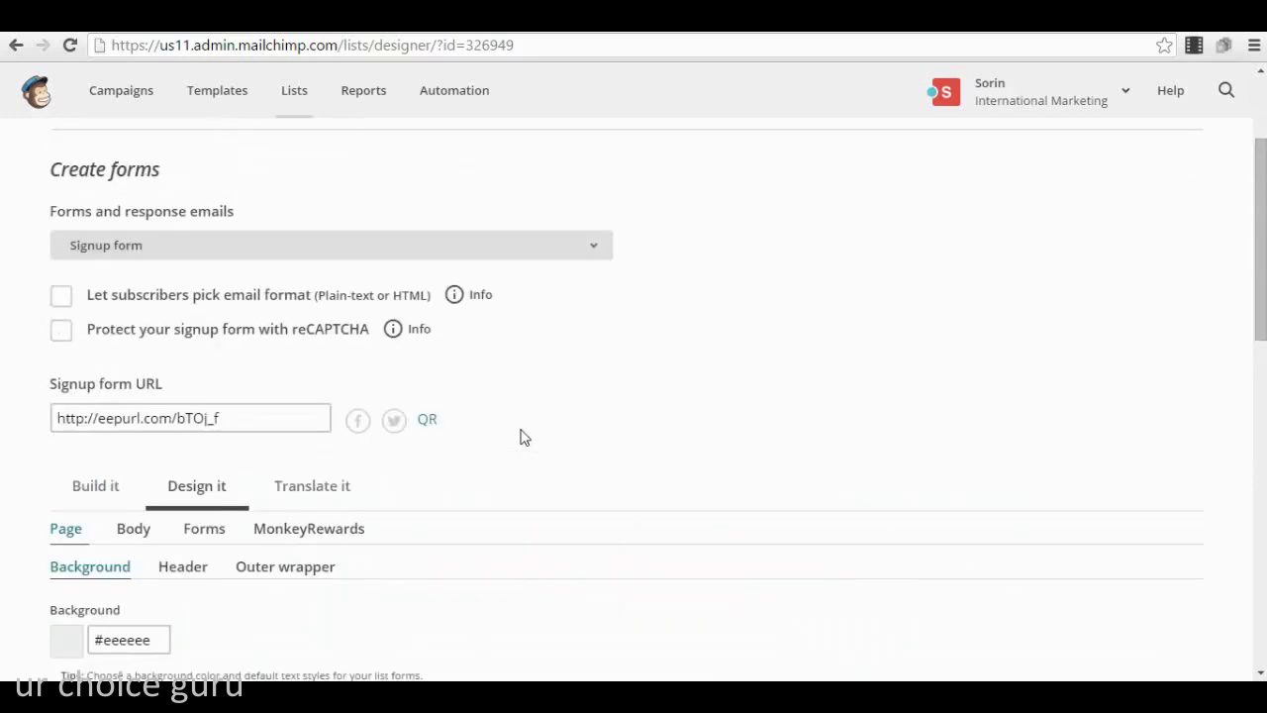
scroll(523, 444, "down", 3)
scroll(523, 454, "up", 3)
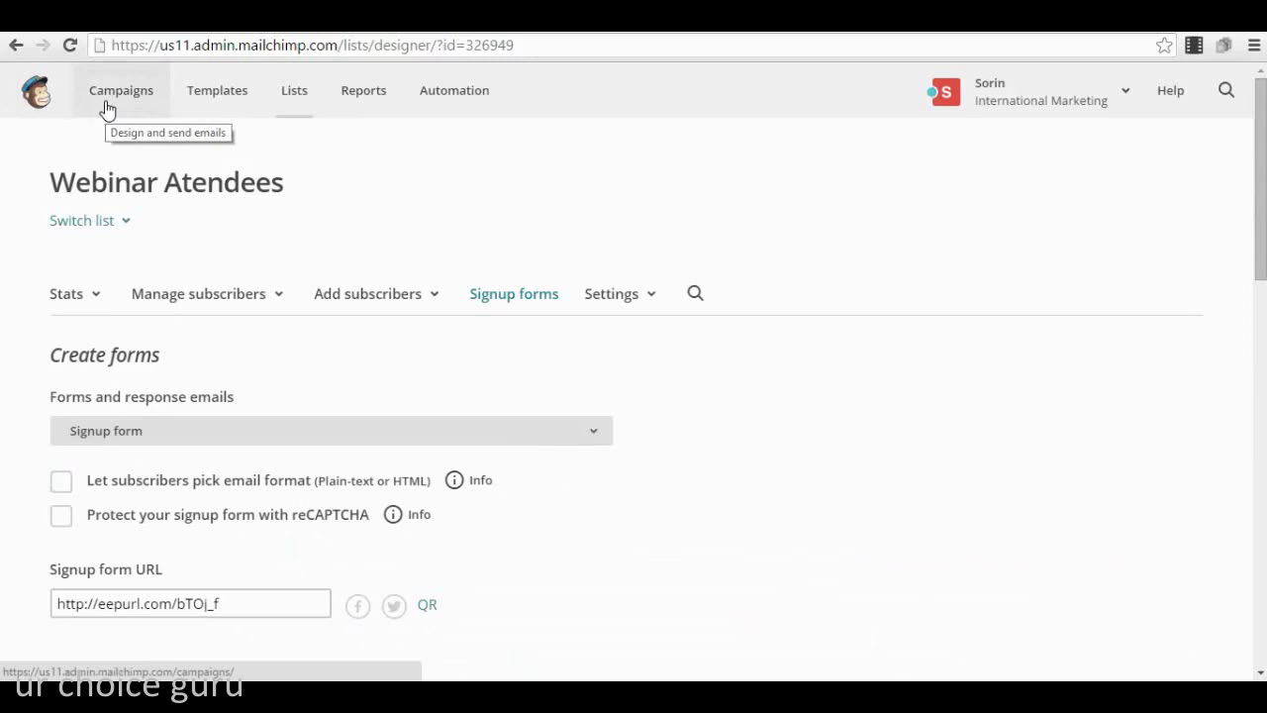
scroll(413, 367, "down", 3)
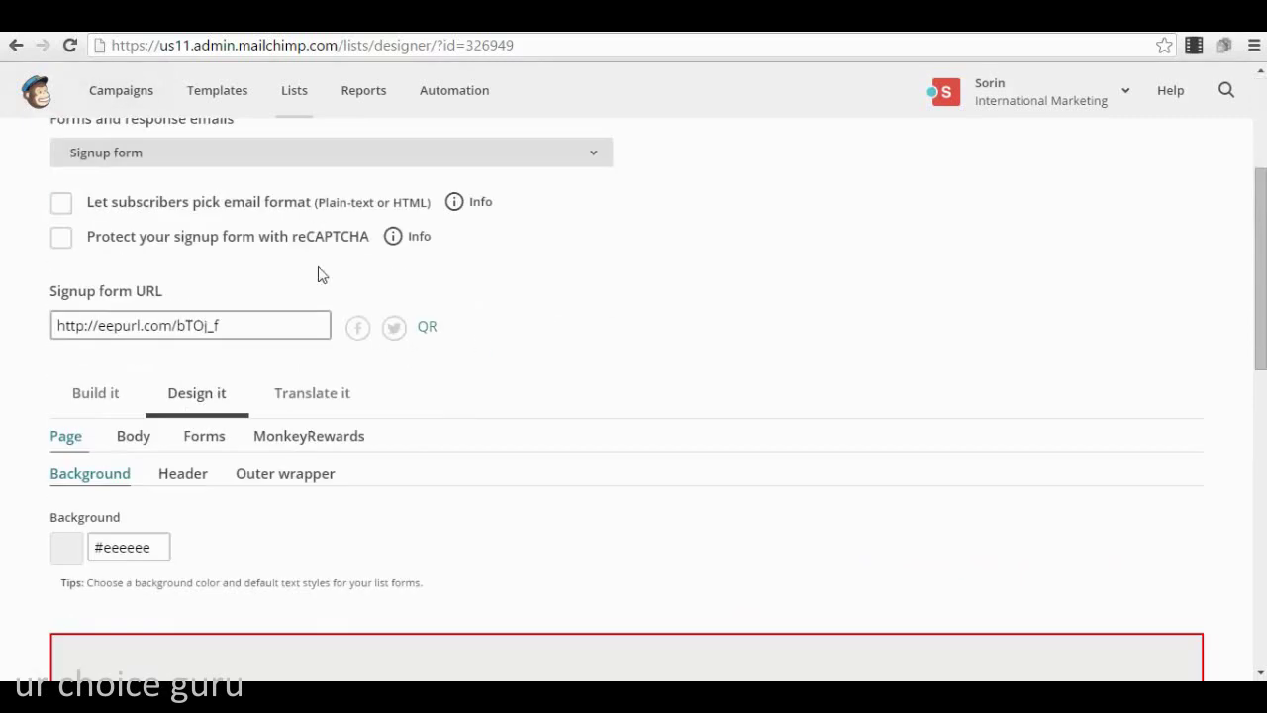
scroll(269, 198, "down", 5)
scroll(311, 379, "down", 3)
scroll(311, 379, "up", 10)
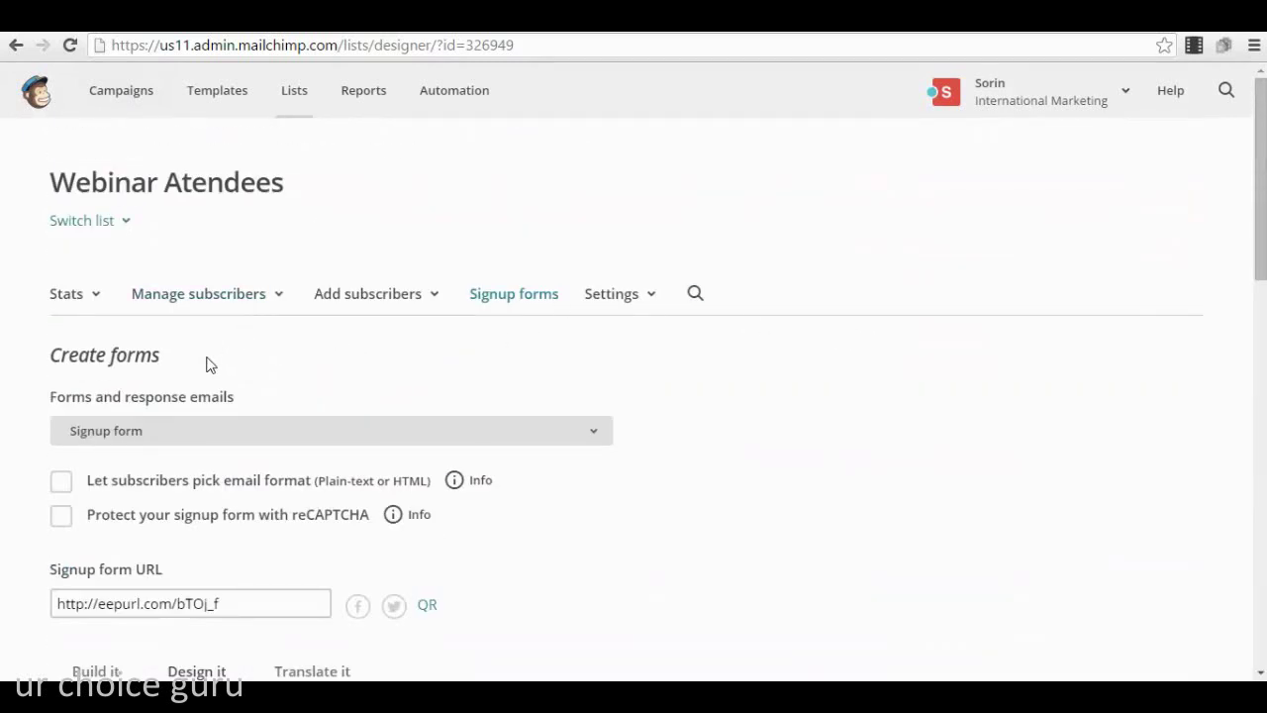
scroll(206, 363, "down", 10)
scroll(203, 416, "up", 8)
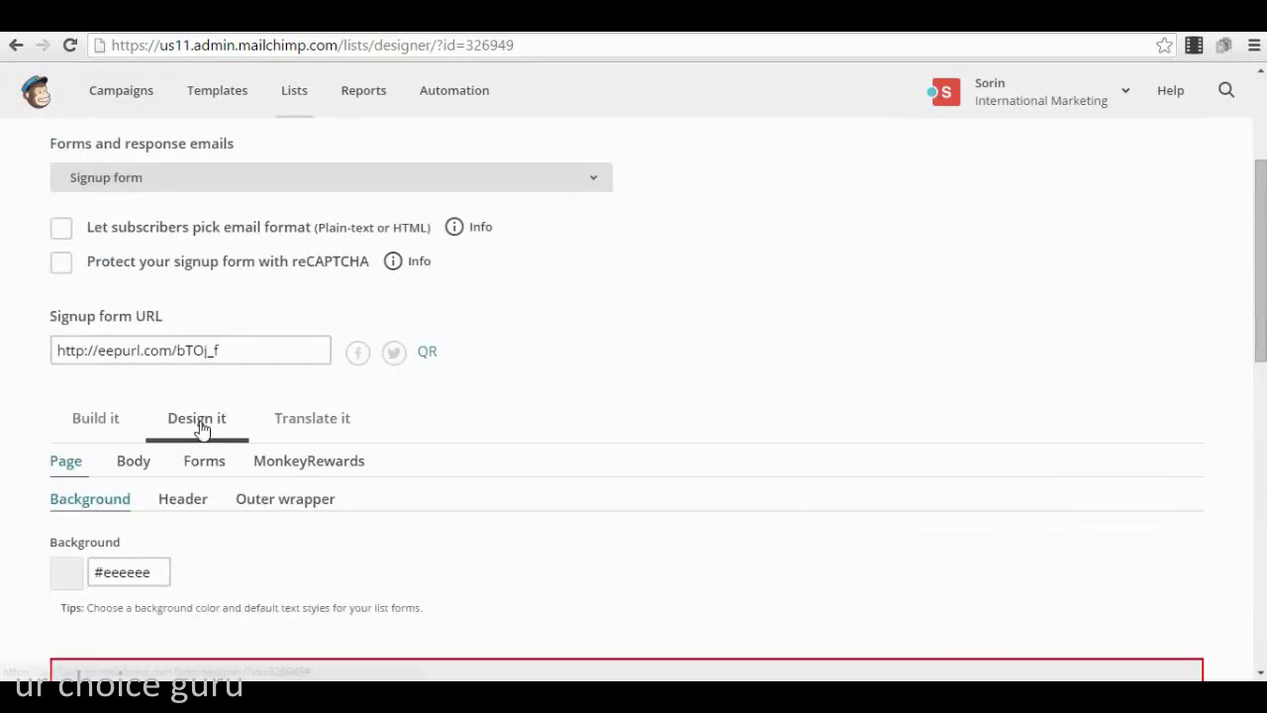
left_click(103, 421)
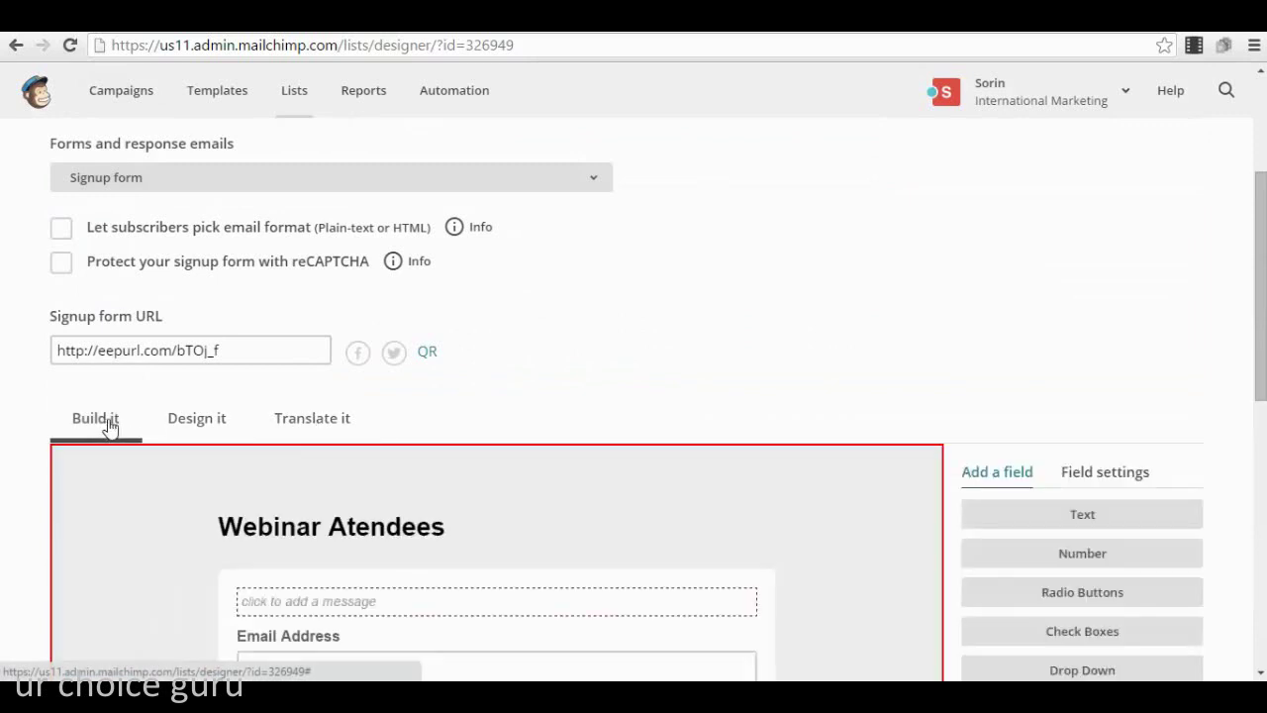
- Expand the Forms and response emails dropdown
scroll(855, 458, "down", 8)
scroll(693, 440, "up", 10)
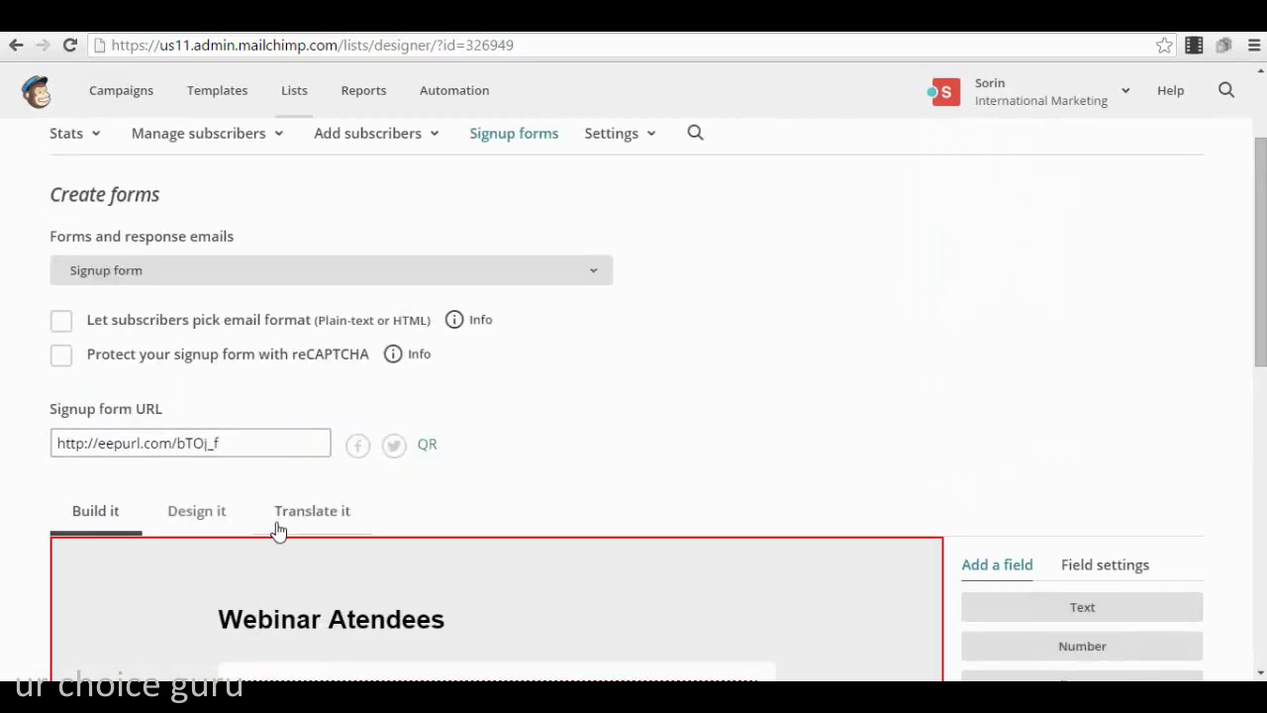
scroll(274, 340, "up", 2)
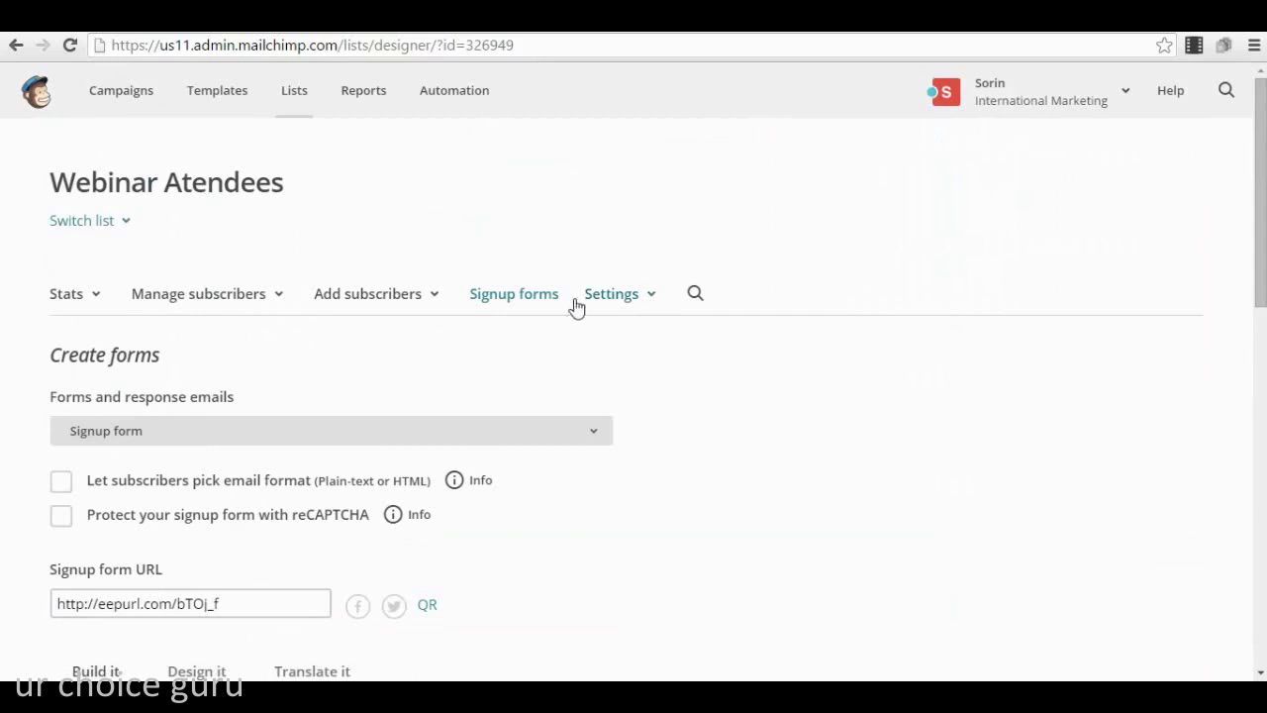
left_click(188, 430)
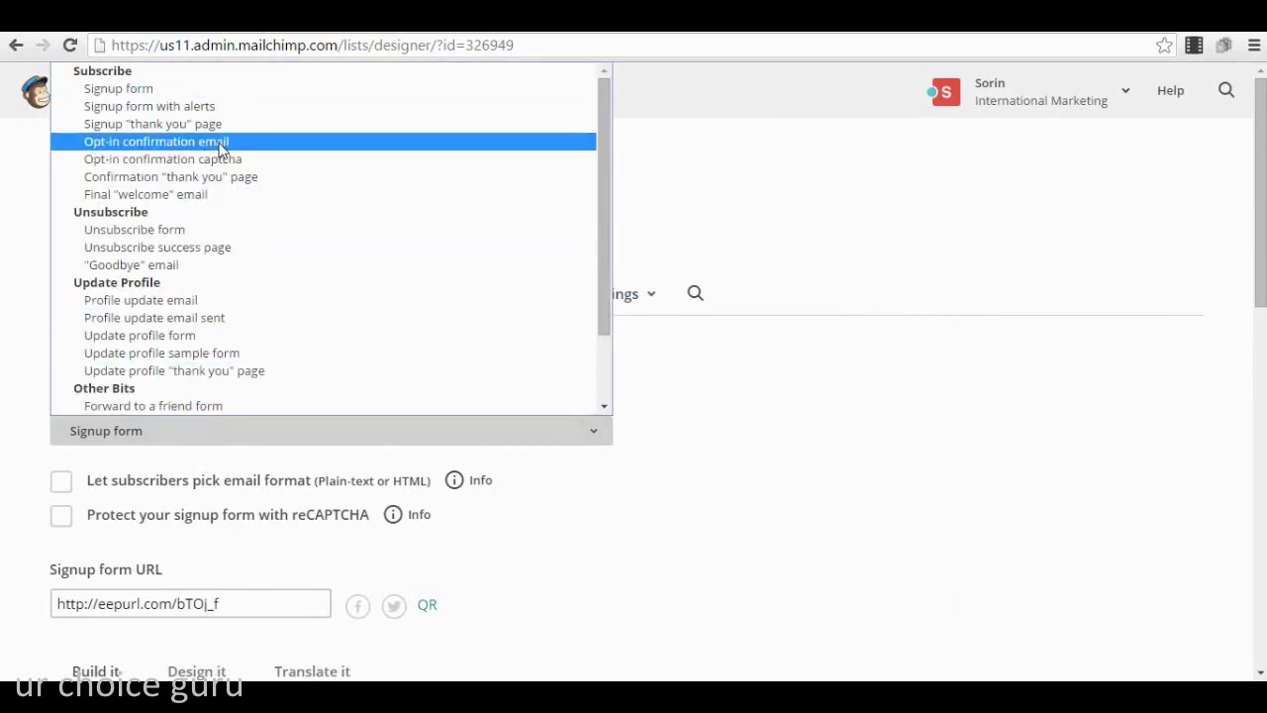
- Select the Confirmation 'thank you' page and review its Subscription Confirmed message
key("Up")
key("Up")
left_click(235, 182)
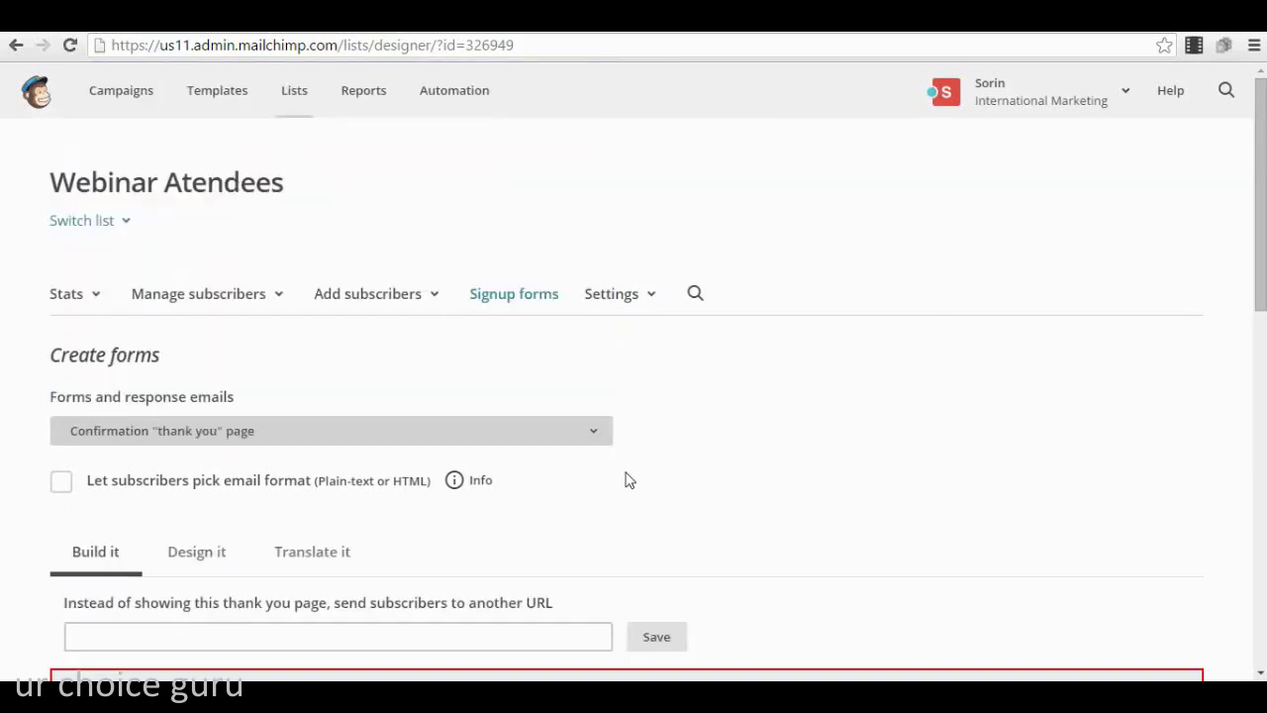
scroll(319, 393, "down", 4)
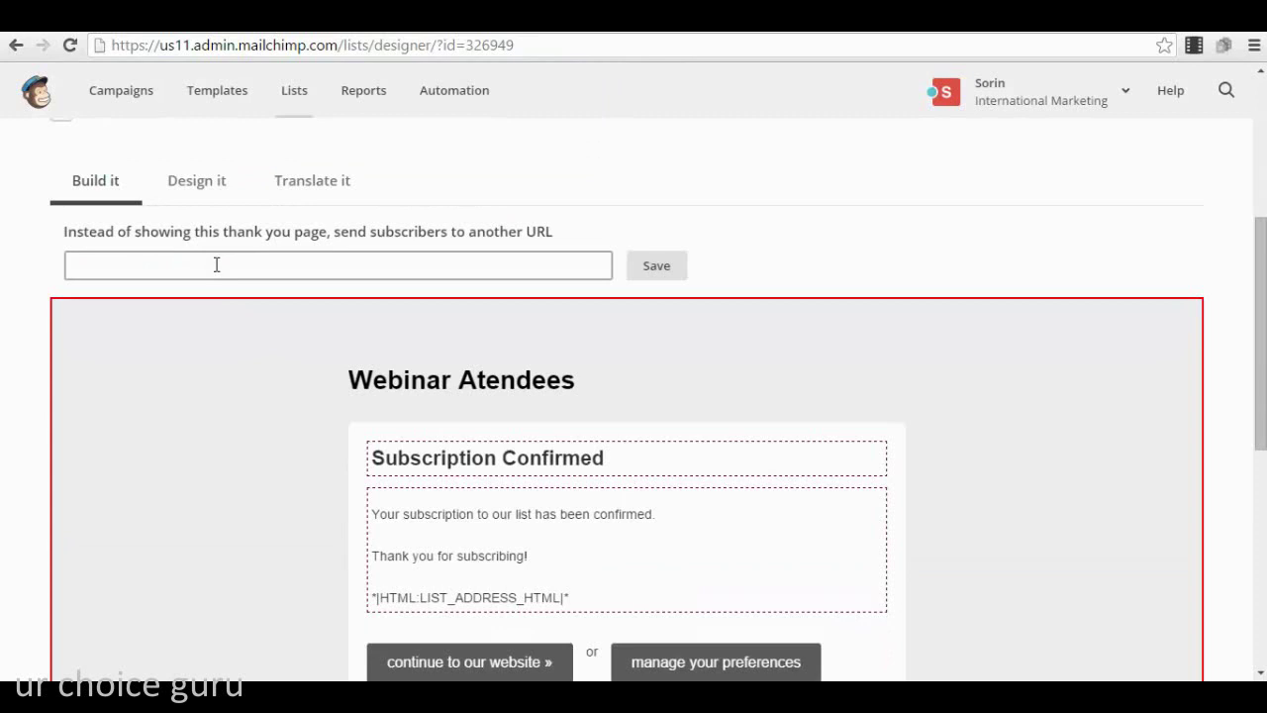
scroll(425, 289, "down", 2)
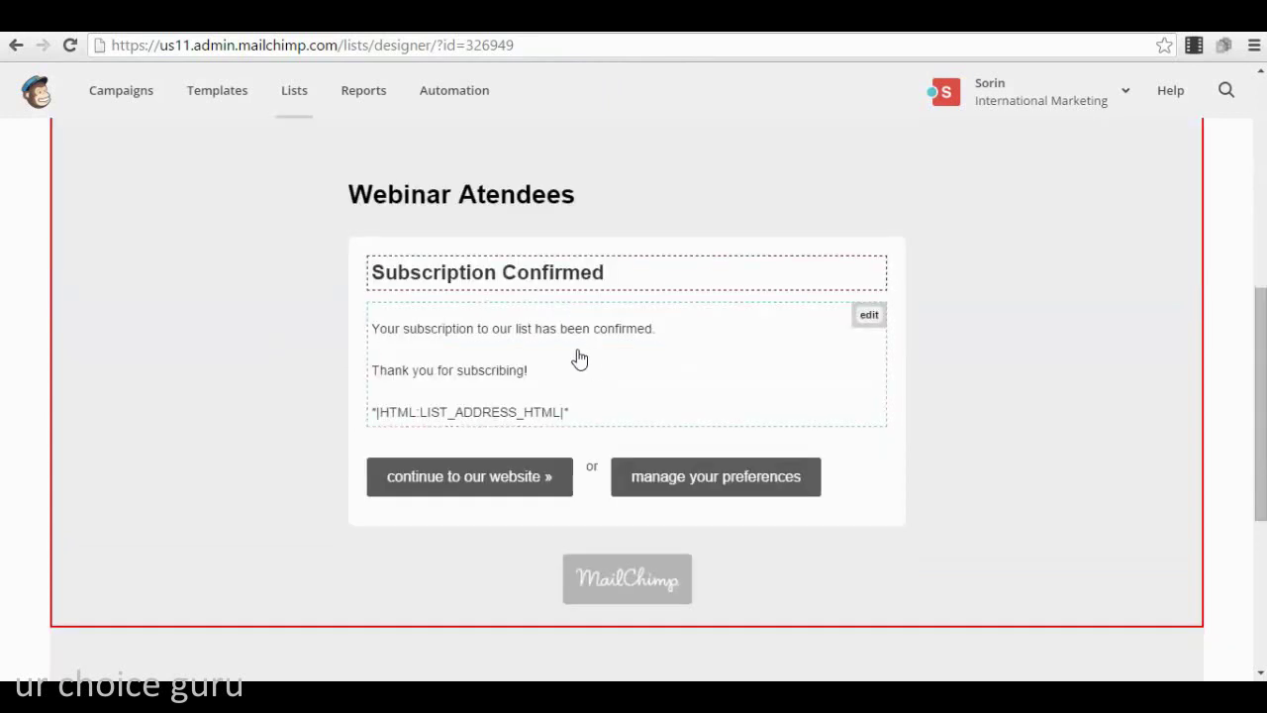
scroll(456, 348, "up", 2)
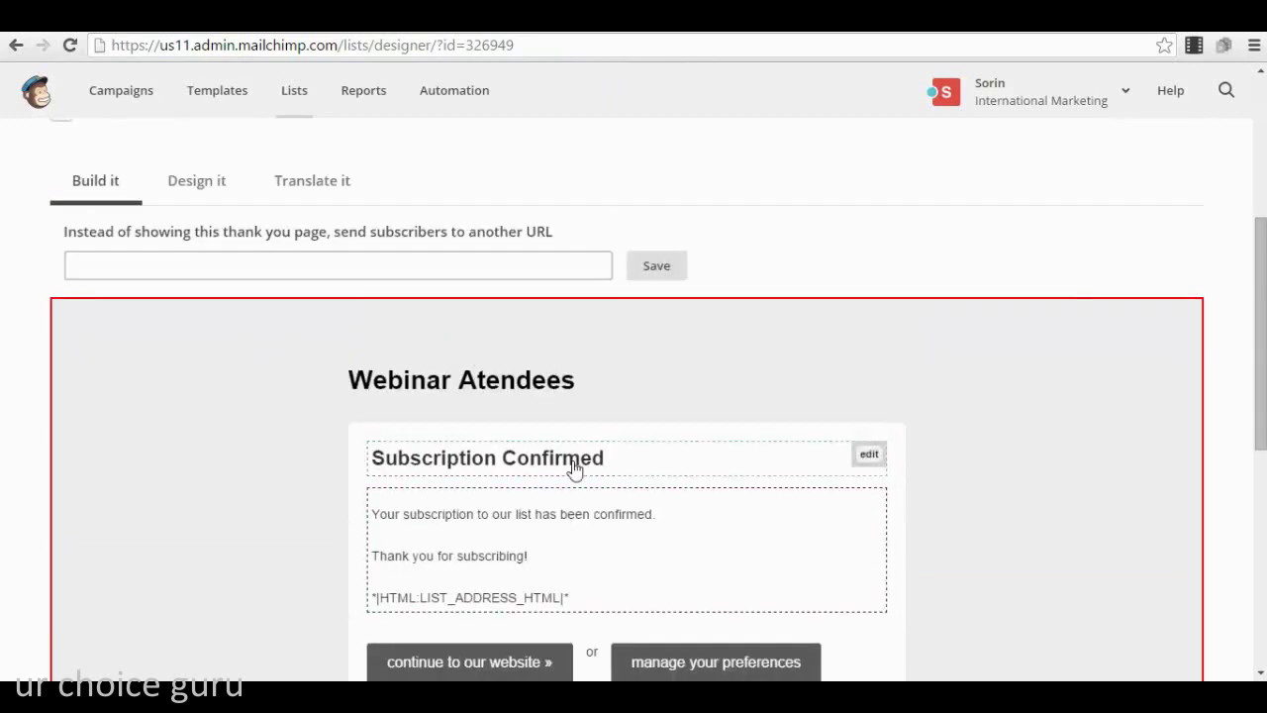